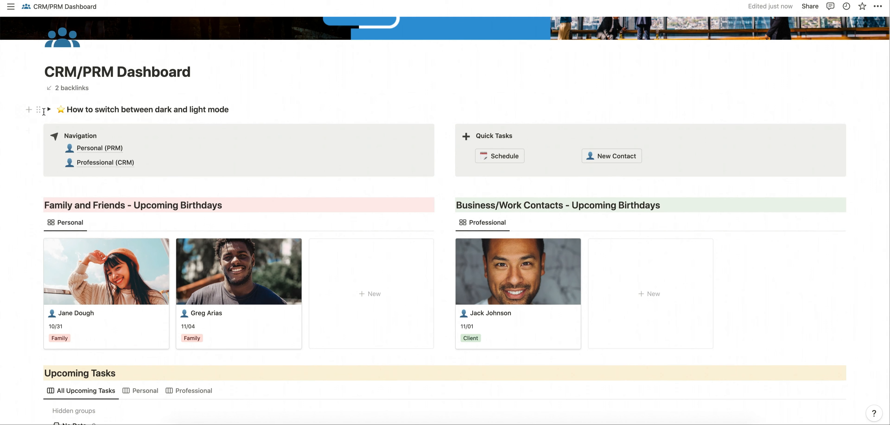
Step: Delete the "How to switch between dark and light mode" toggle from the CRM/PRM Dashboard
click(38, 110)
click(74, 58)
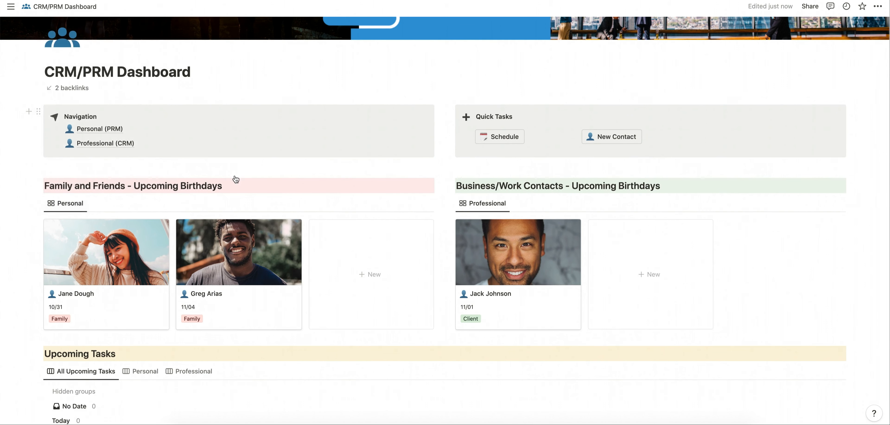
scroll(236, 179, up, 3)
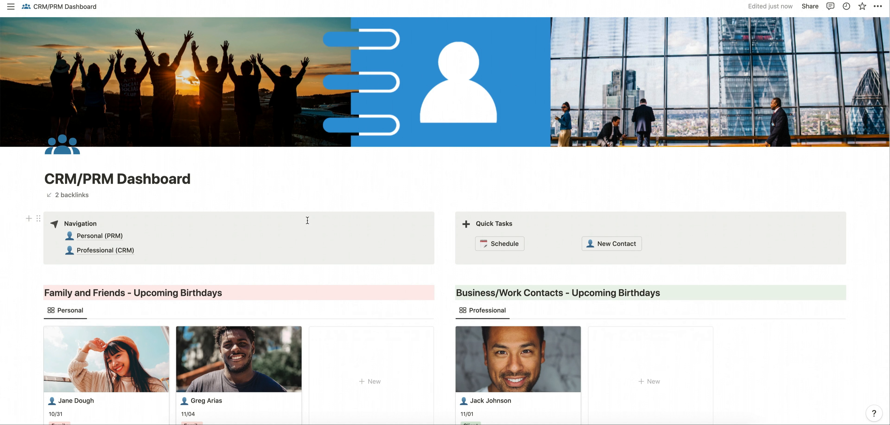
scroll(307, 220, down, 3)
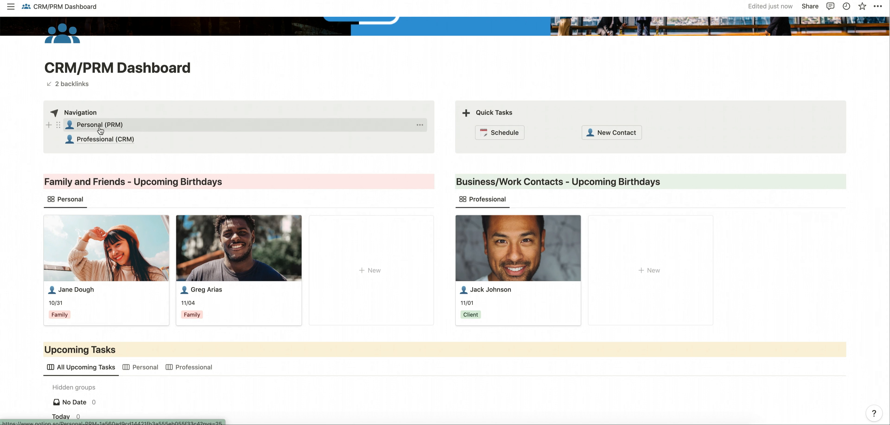
mouse_move(100, 130)
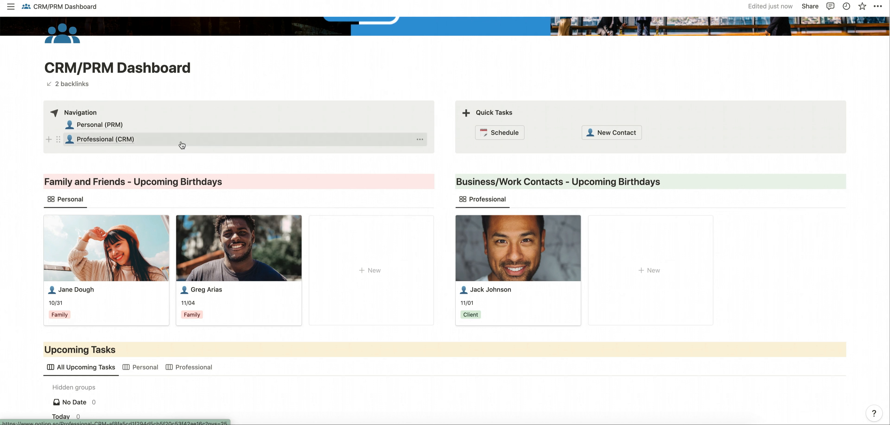
mouse_move(129, 148)
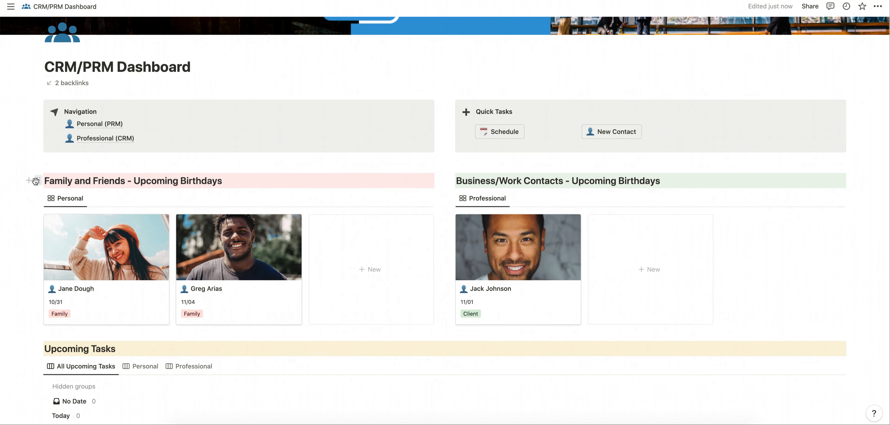
Step: Set the "Family and Friends - Upcoming Birthdays" heading to the default background
click(39, 181)
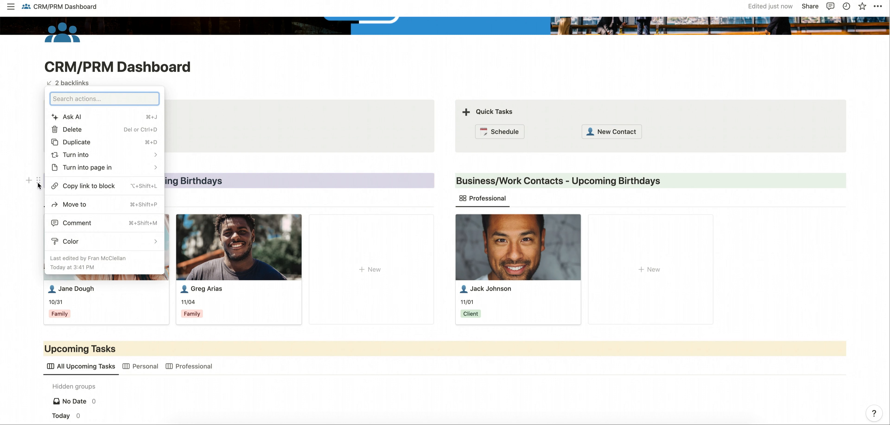
mouse_move(104, 240)
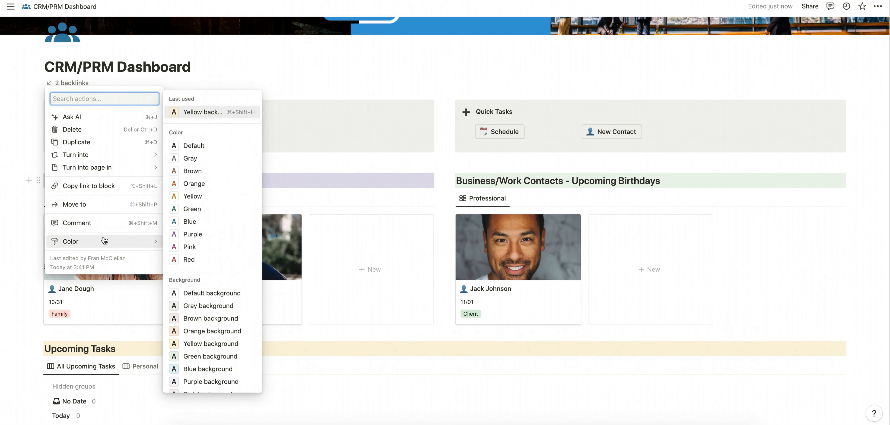
click(177, 293)
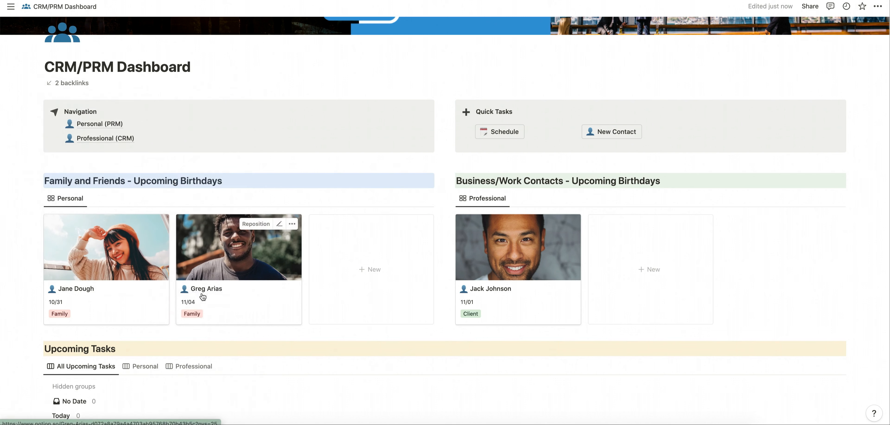
Step: Try turning the "Family and Friends - Upcoming Birthdays" heading into a toggle heading, and undo the changes made to it
click(42, 183)
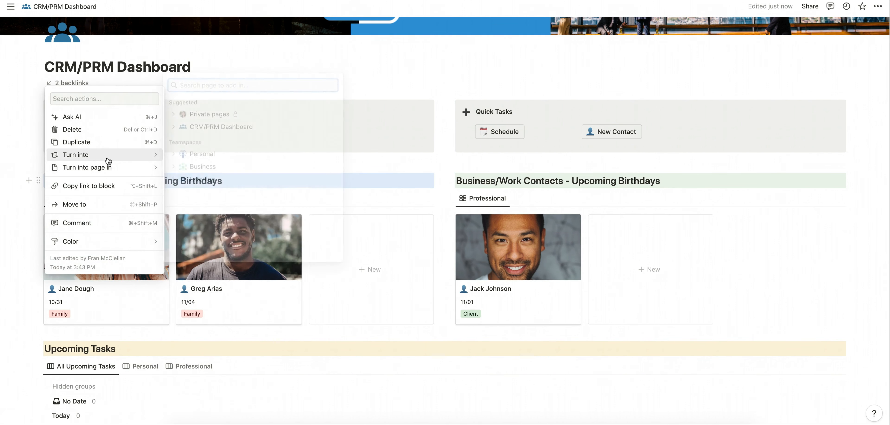
mouse_move(109, 161)
click(209, 216)
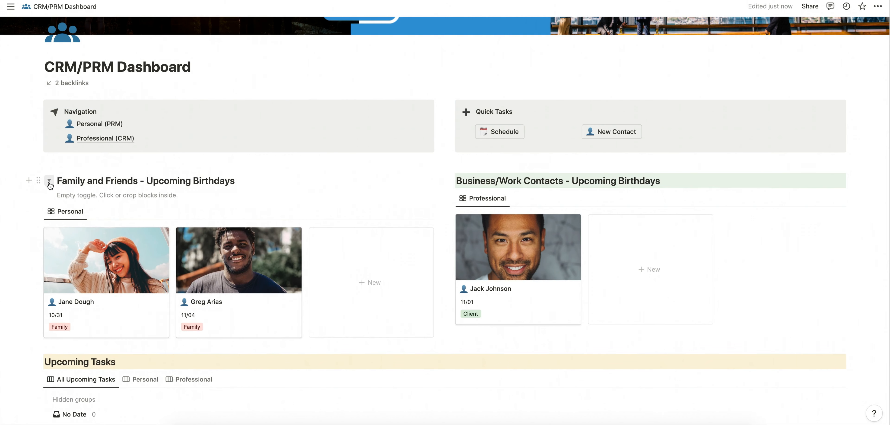
key(ctrl+z)
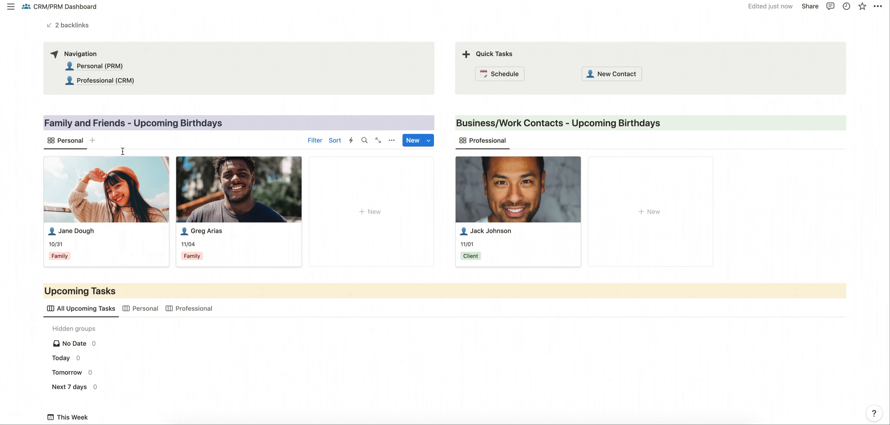
Step: Open the CRM Master Databases page, expand Companies, and view it as a table and as a gallery
scroll(123, 152, down, 10)
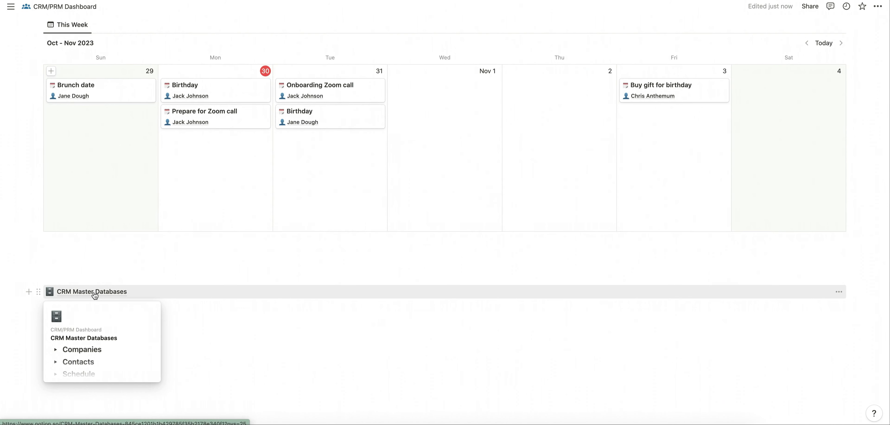
click(94, 292)
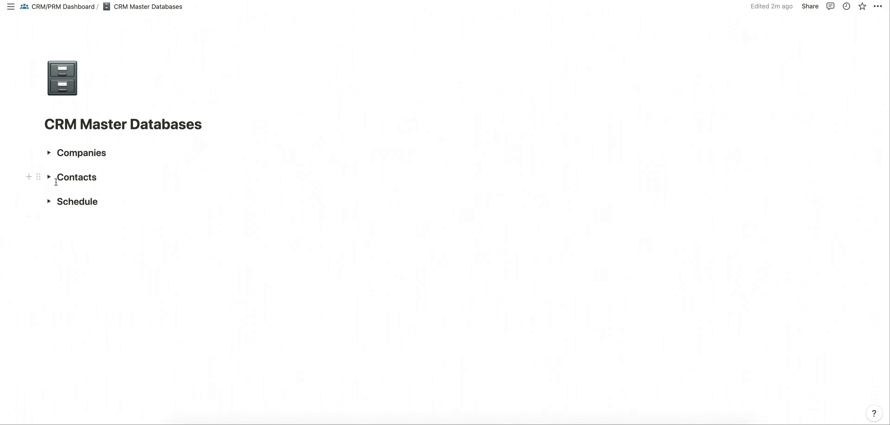
click(49, 153)
click(114, 171)
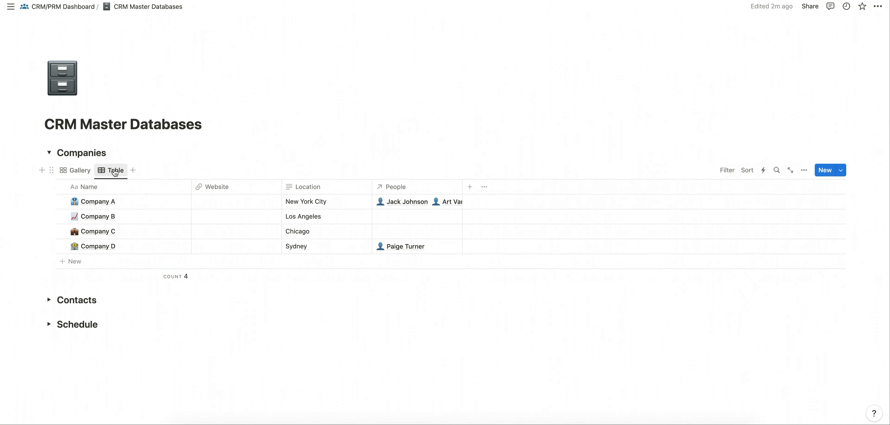
click(77, 170)
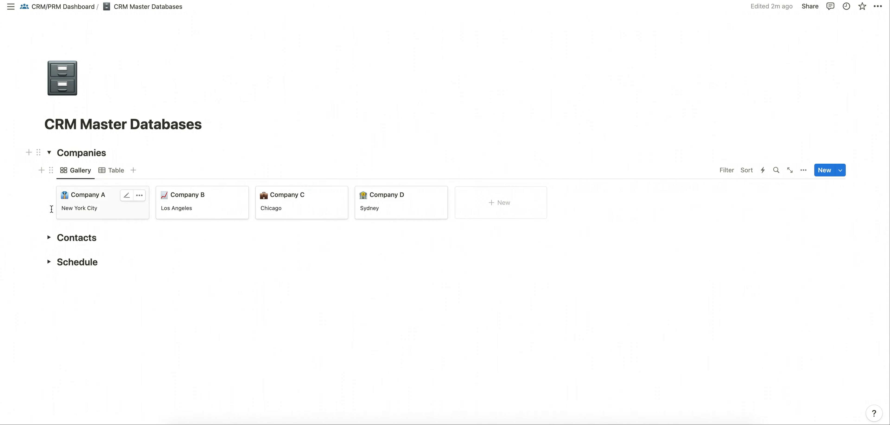
Step: Expand the Contacts and Schedule sections of the CRM Master Databases page to view their databases
click(49, 237)
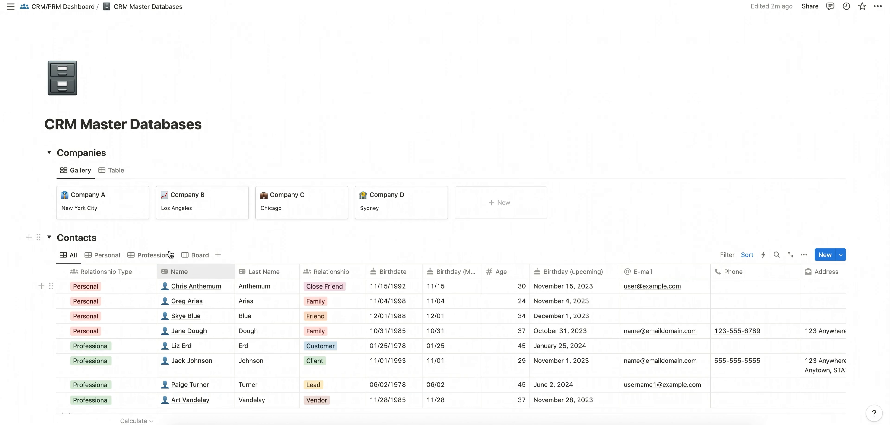
scroll(139, 262, down, 5)
click(49, 278)
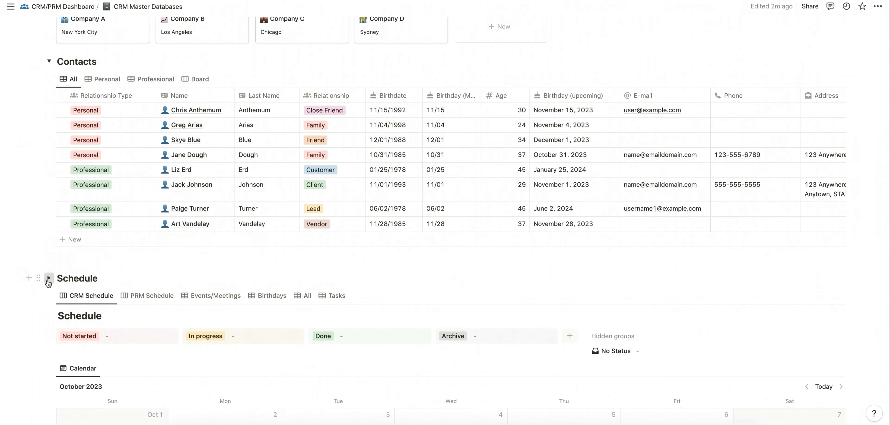
Step: Return from the CRM Master Databases page to the CRM/PRM Dashboard
scroll(147, 281, up, 5)
click(121, 6)
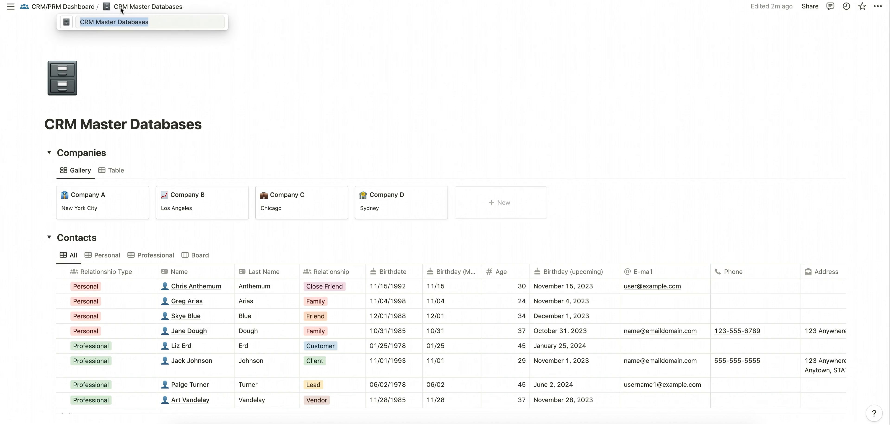
click(56, 7)
click(56, 7)
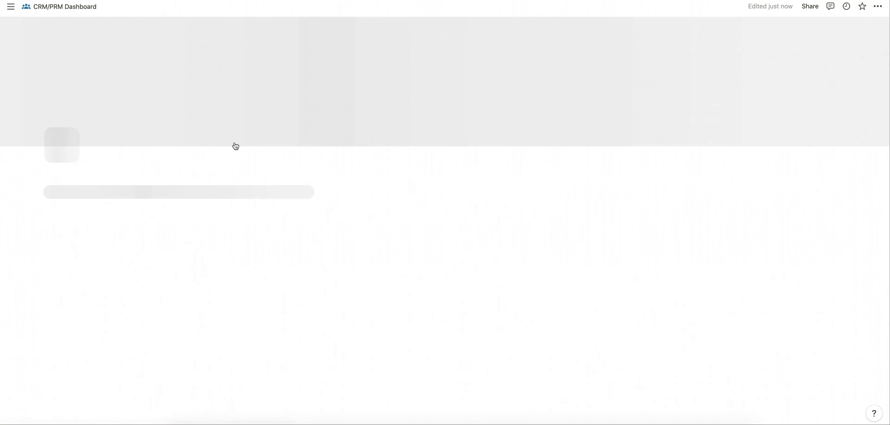
scroll(352, 233, down, 5)
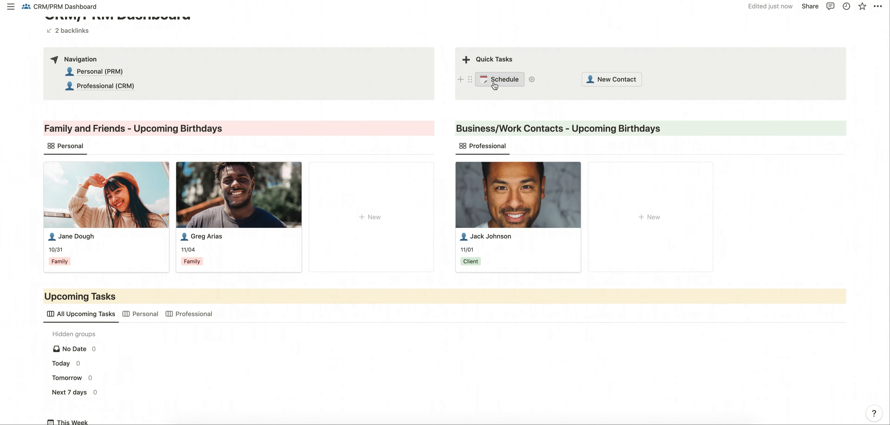
Step: Create a new contact from the dashboard's Quick Tasks, review its blank properties and page sections, and close it
click(613, 81)
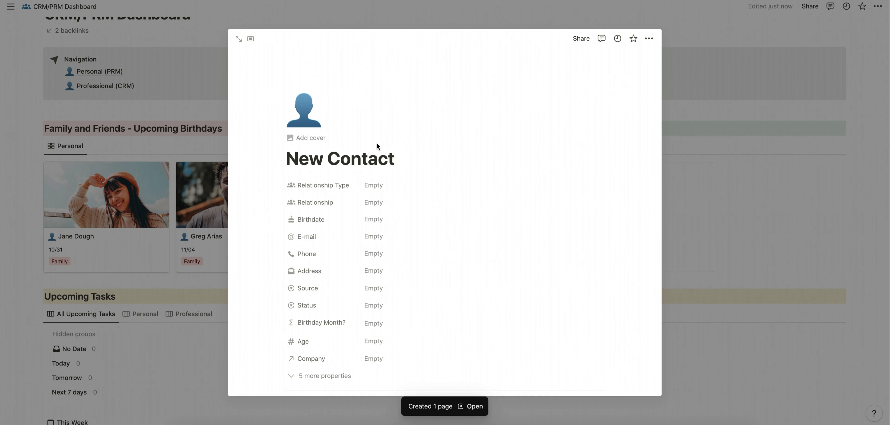
scroll(378, 146, down, 4)
scroll(378, 146, down, 5)
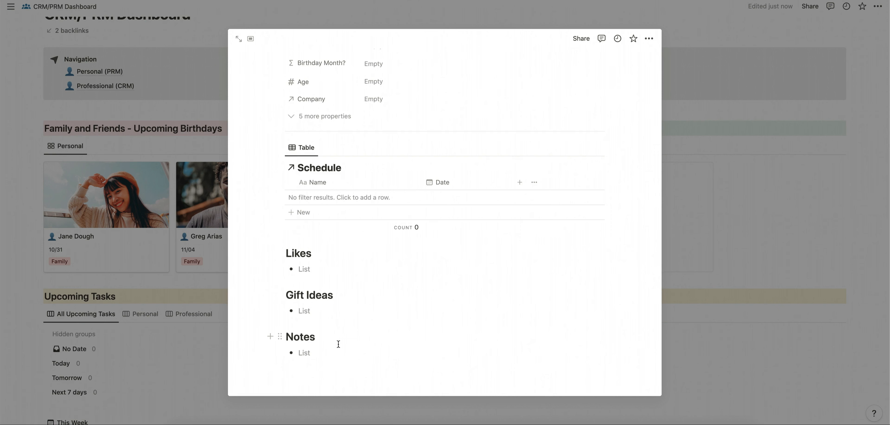
scroll(344, 172, up, 4)
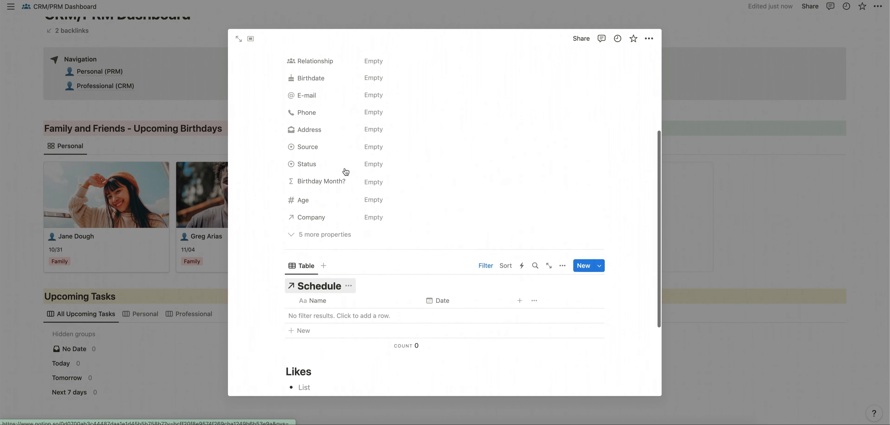
click(375, 24)
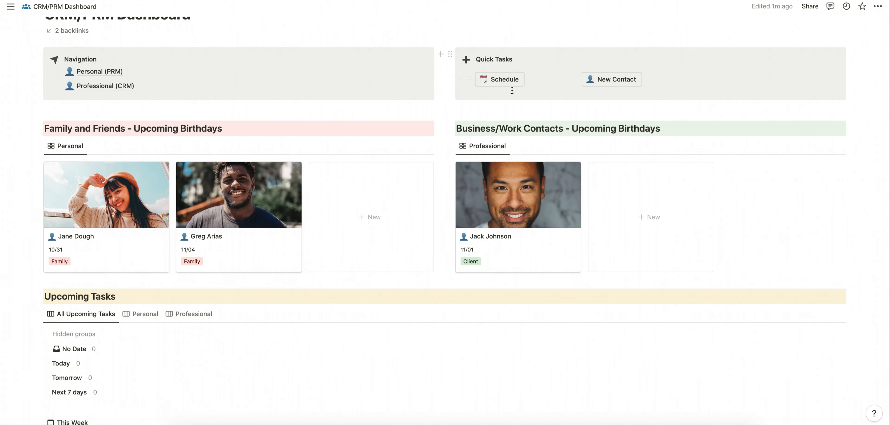
Step: Create a new Schedule entry from the dashboard's Quick Tasks and close its Meeting Notes page
click(501, 80)
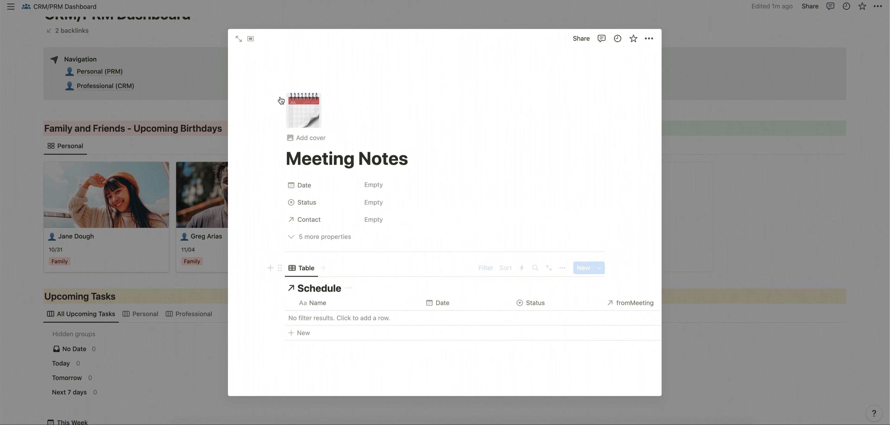
click(323, 15)
Step: Open the Personal (PRM) page and expand Birthdays This Week to examine the dates, ages and relationships listed
scroll(87, 155, up, 3)
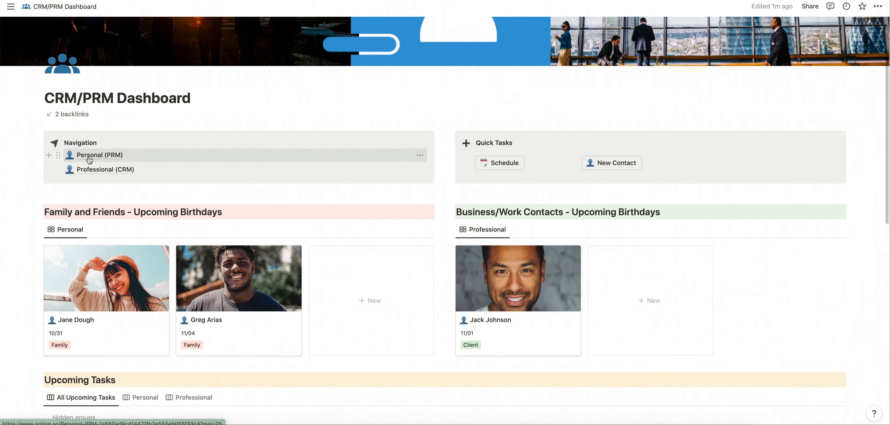
click(90, 155)
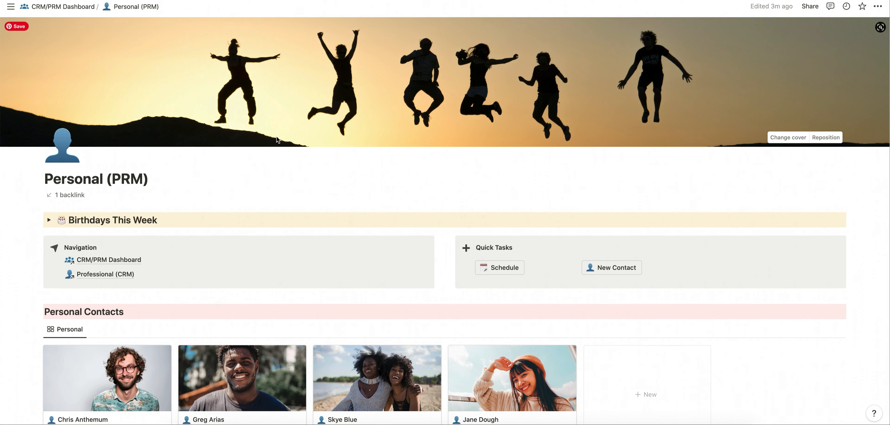
scroll(277, 136, down, 3)
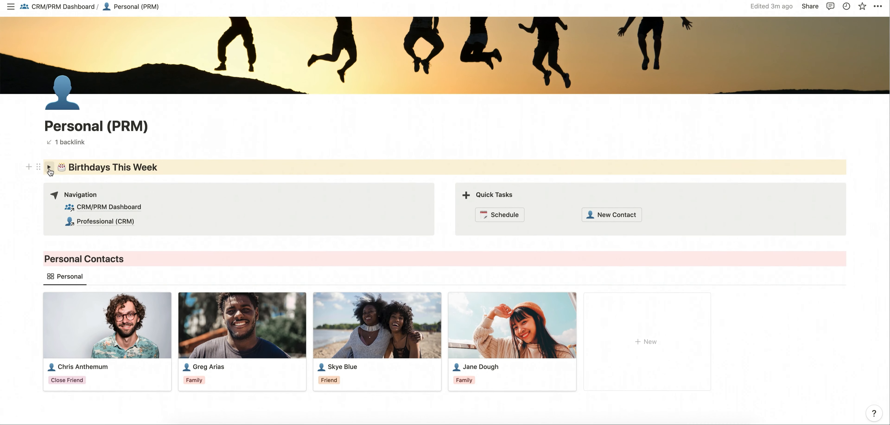
click(47, 170)
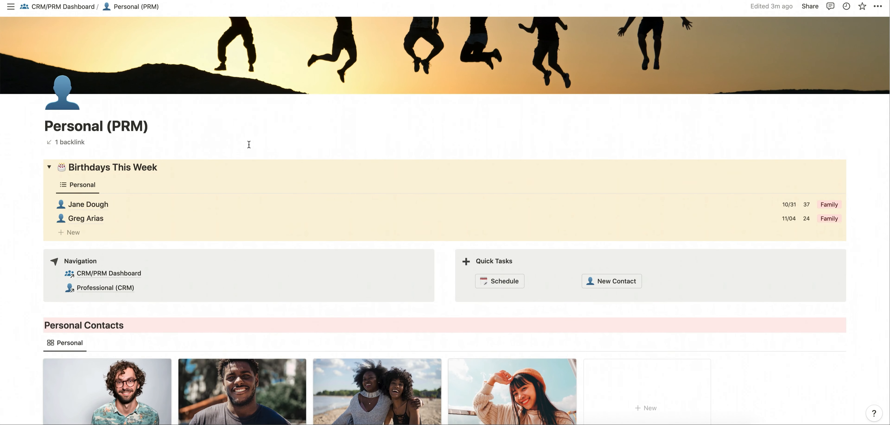
scroll(251, 148, down, 4)
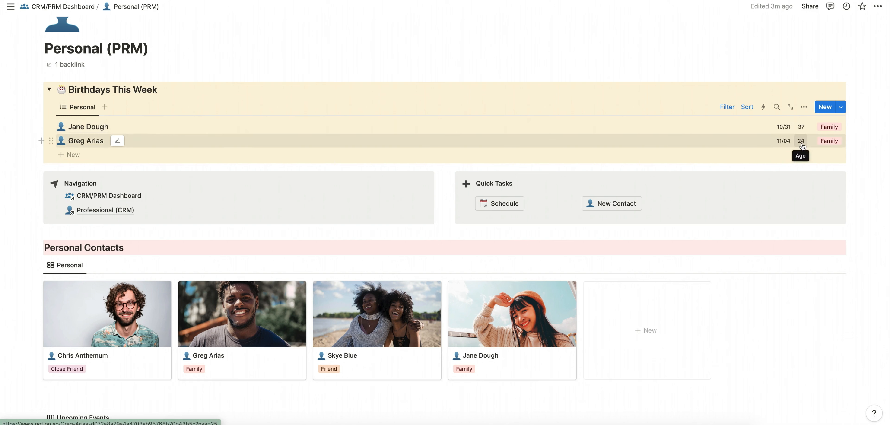
scroll(214, 207, down, 2)
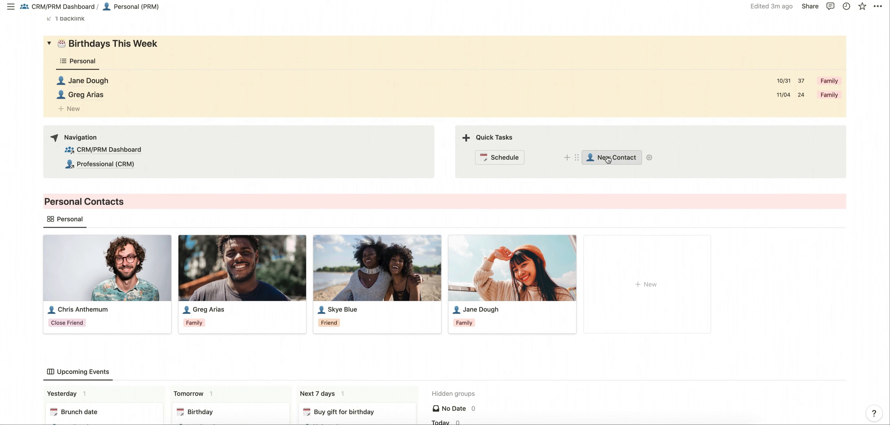
Step: Add a new contact card to the Personal Contacts gallery and close its page without filling it in
scroll(587, 259, down, 2)
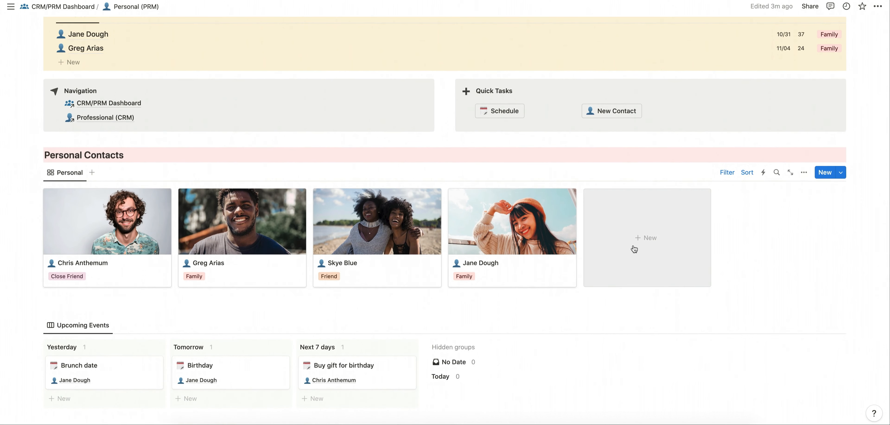
click(667, 246)
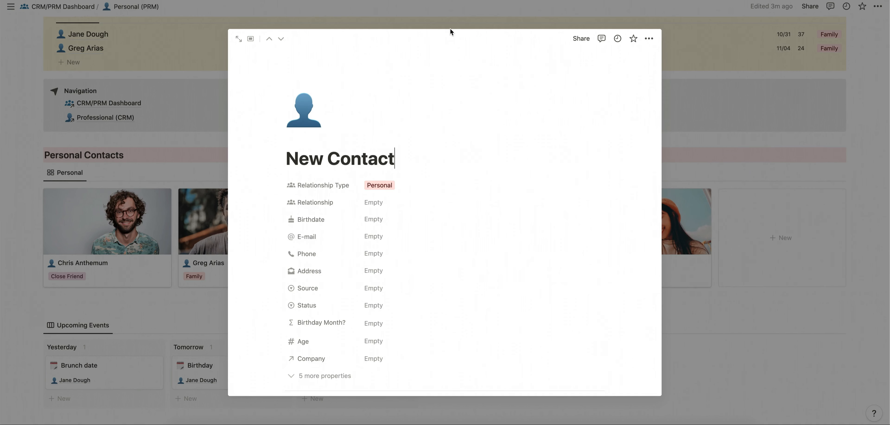
click(450, 19)
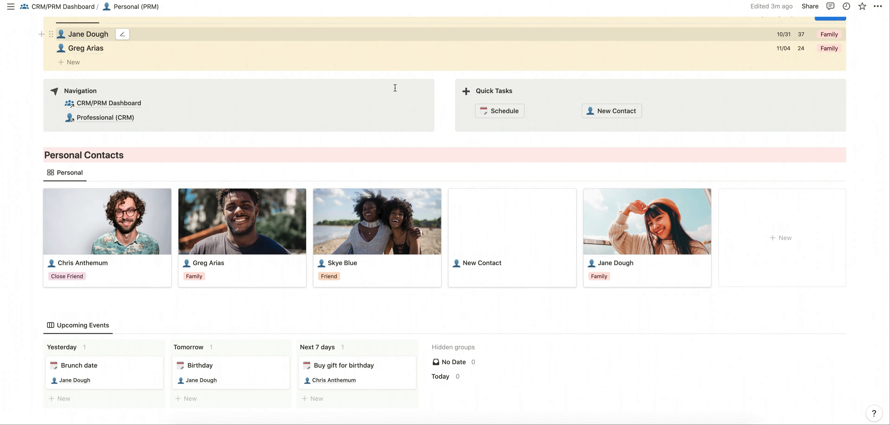
scroll(360, 169, down, 3)
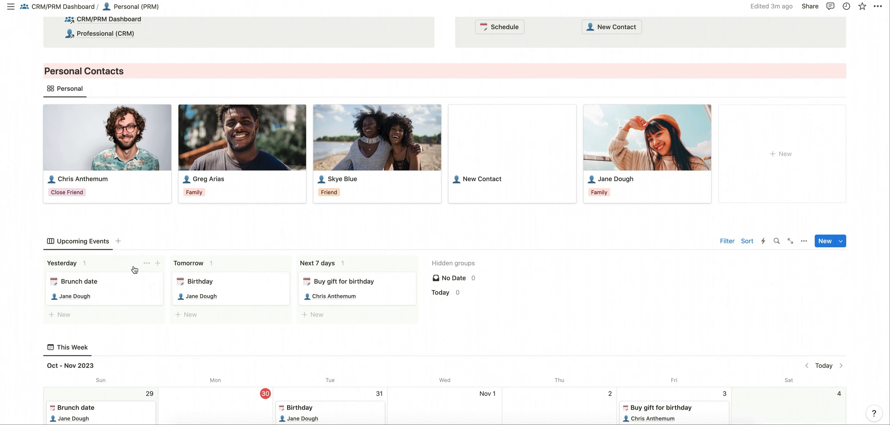
Step: Review the Relationship Type filter on the Upcoming Events board, leave it set to Personal, and hide the filter bar
scroll(135, 269, down, 3)
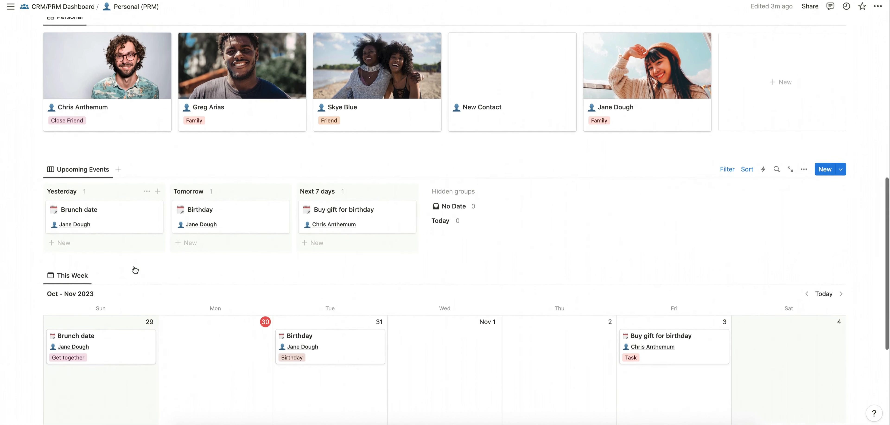
click(726, 157)
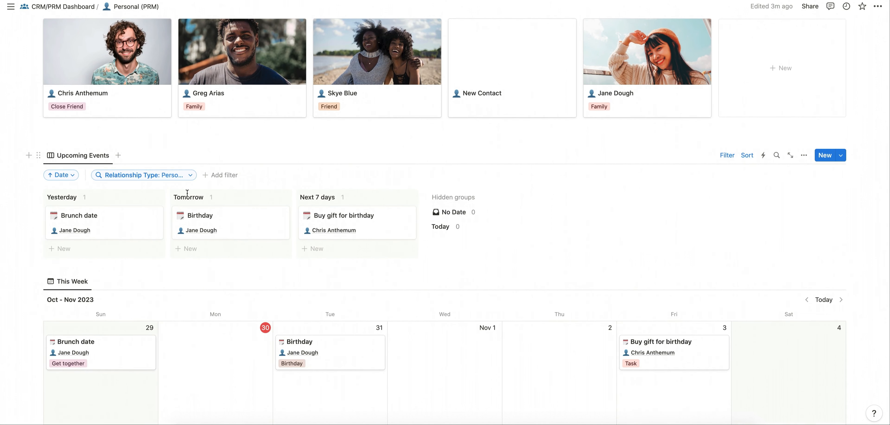
click(158, 176)
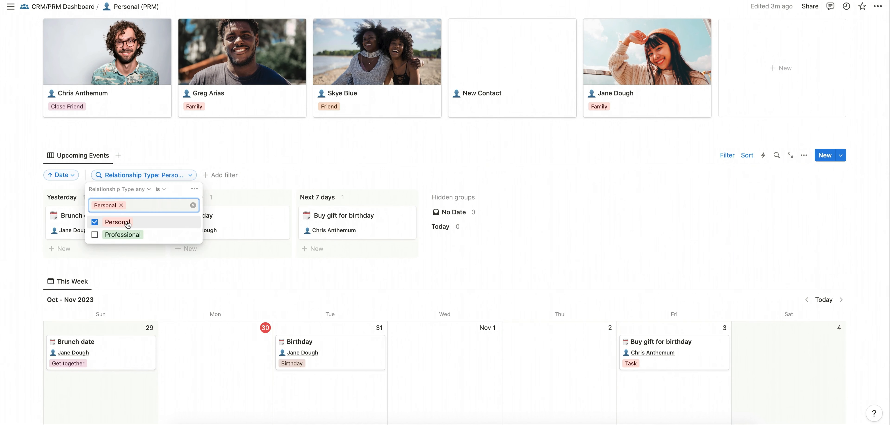
click(285, 153)
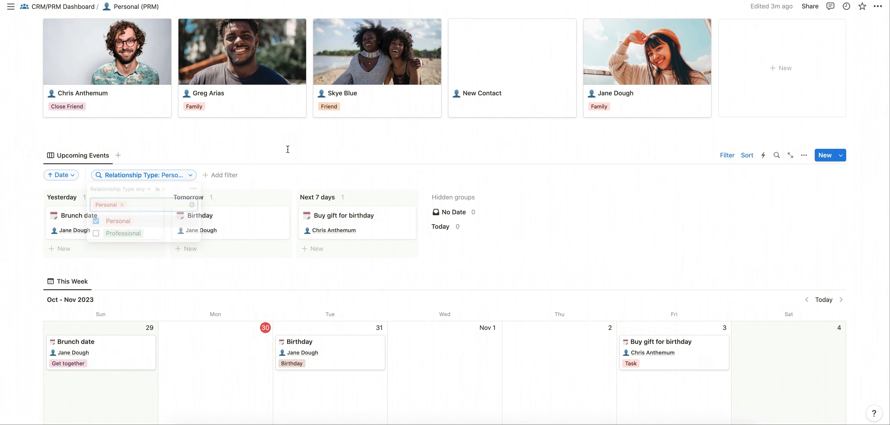
click(727, 156)
Step: Inspect the This Week calendar's layout settings, including the option for showing the calendar by week
scroll(400, 253, down, 3)
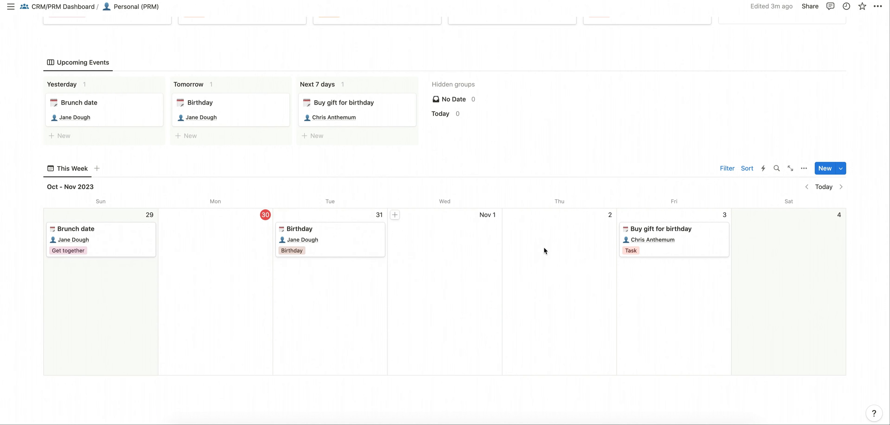
click(804, 169)
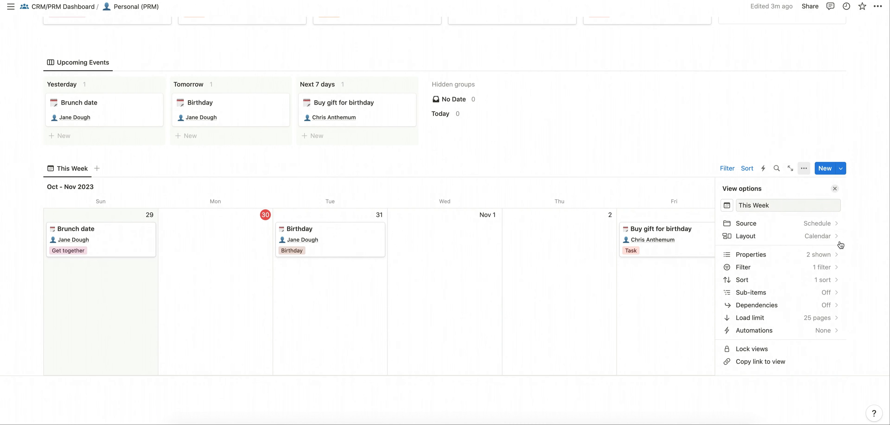
click(833, 239)
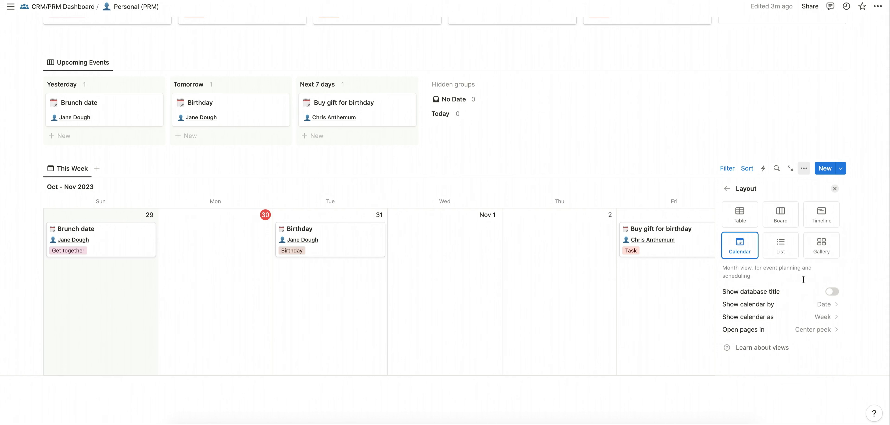
click(834, 318)
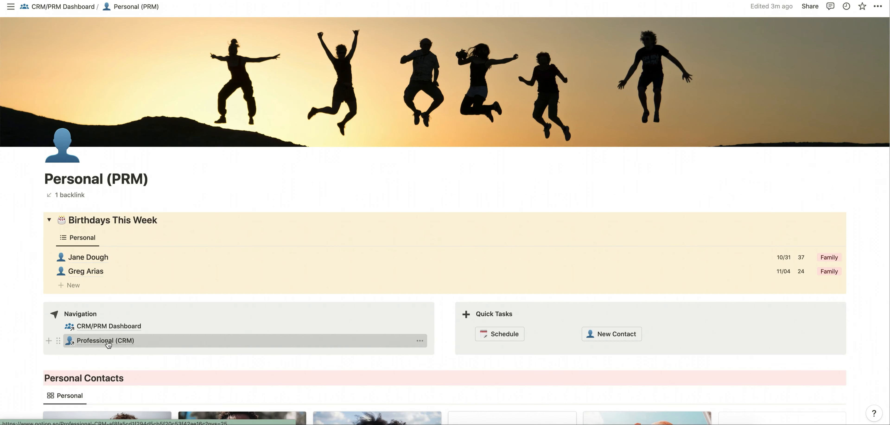
Step: Open the Professional (CRM) page, expand Birthdays This Week to check its entries, and collapse it again
click(108, 342)
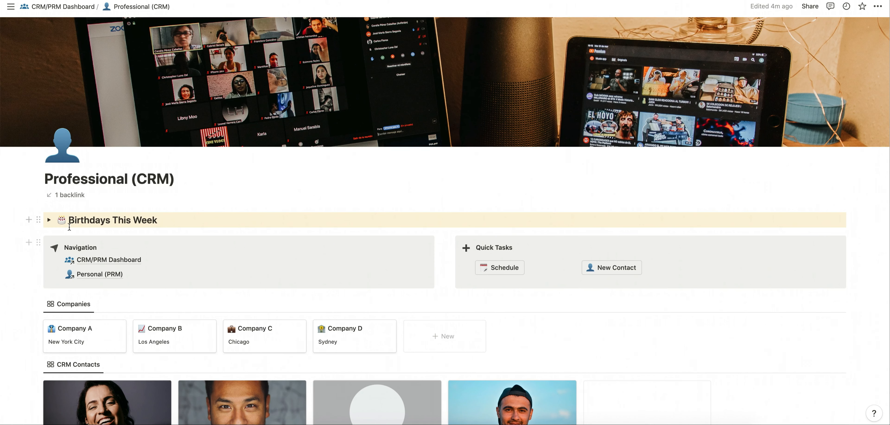
click(49, 220)
click(49, 221)
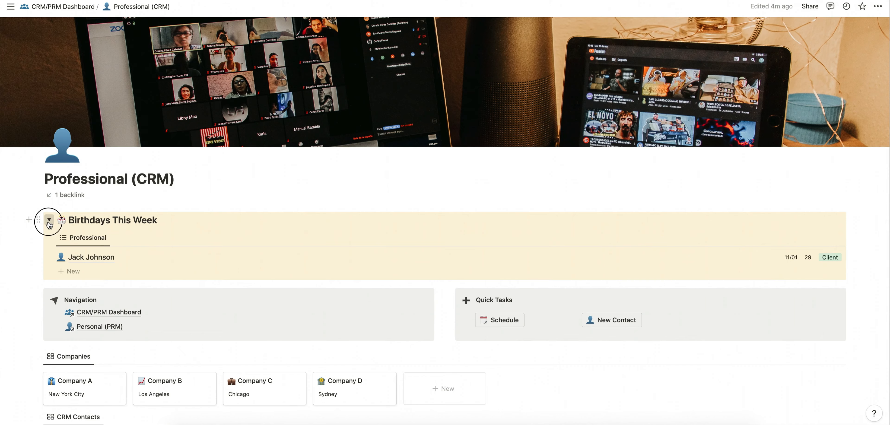
Step: Add a new company card to the Companies gallery and close its page without filling it in
scroll(145, 240, down, 3)
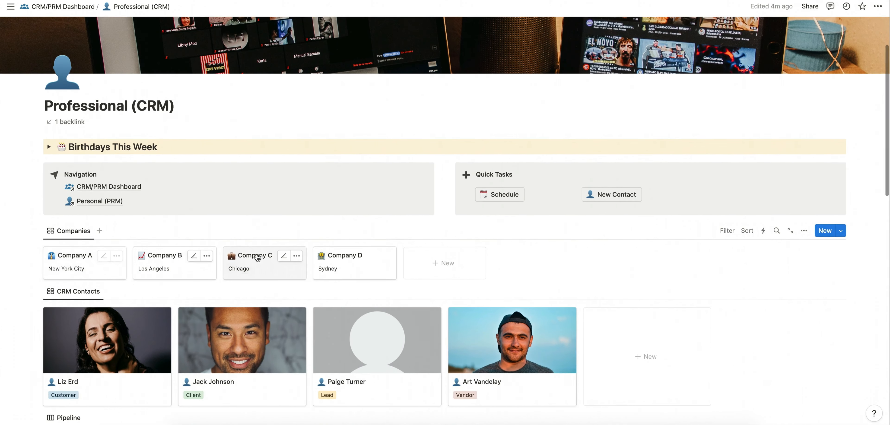
click(446, 264)
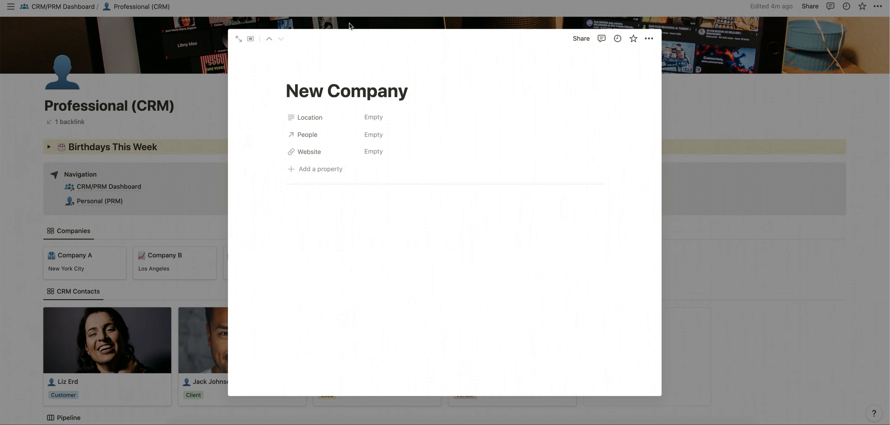
click(159, 222)
Step: Try duplicating the Companies gallery view and look over the layout options available for the copy
scroll(234, 246, down, 2)
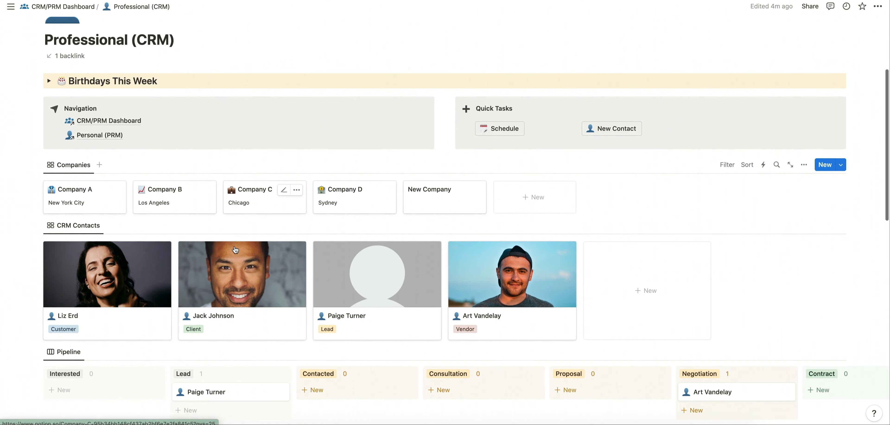
click(65, 168)
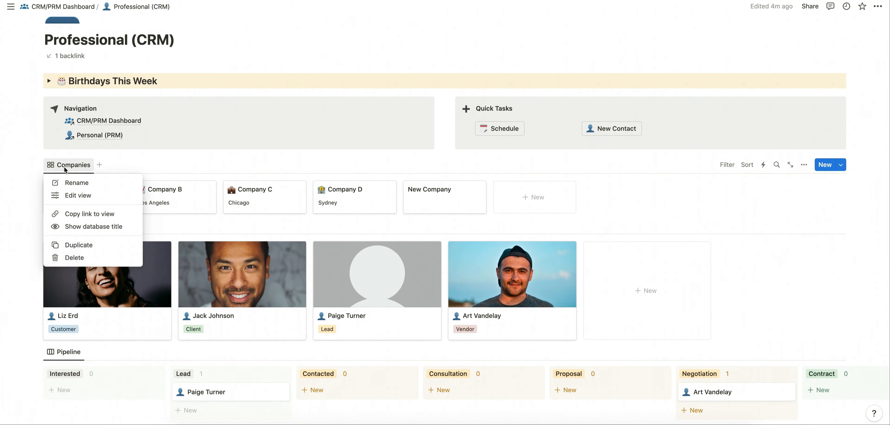
click(103, 249)
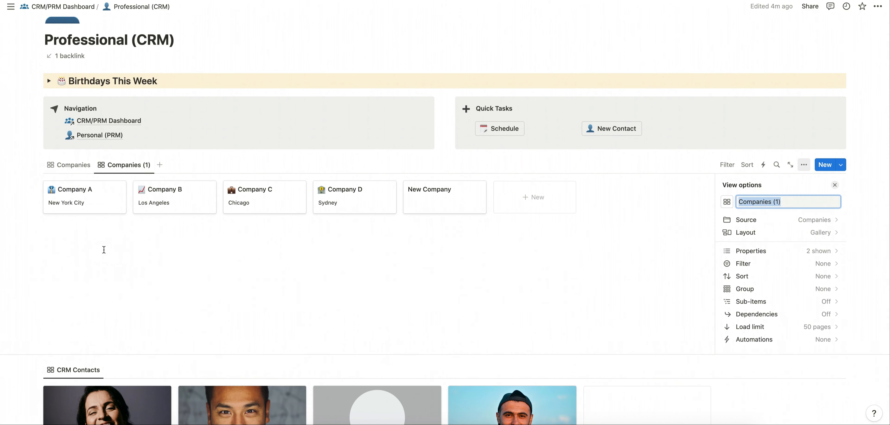
click(829, 233)
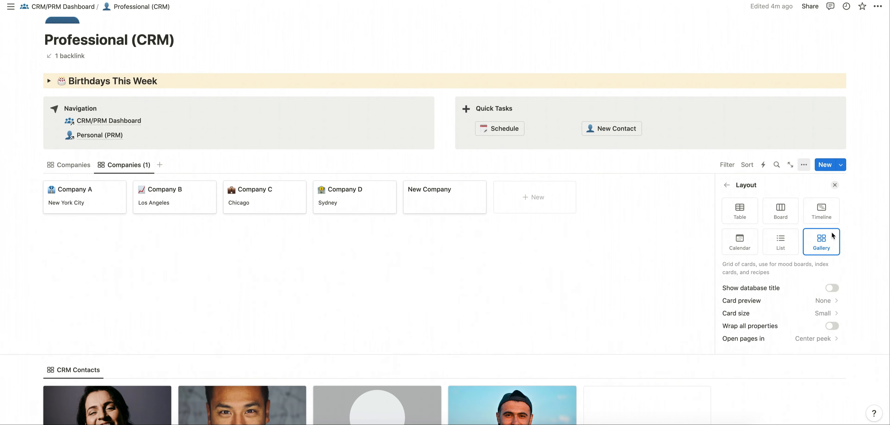
click(746, 220)
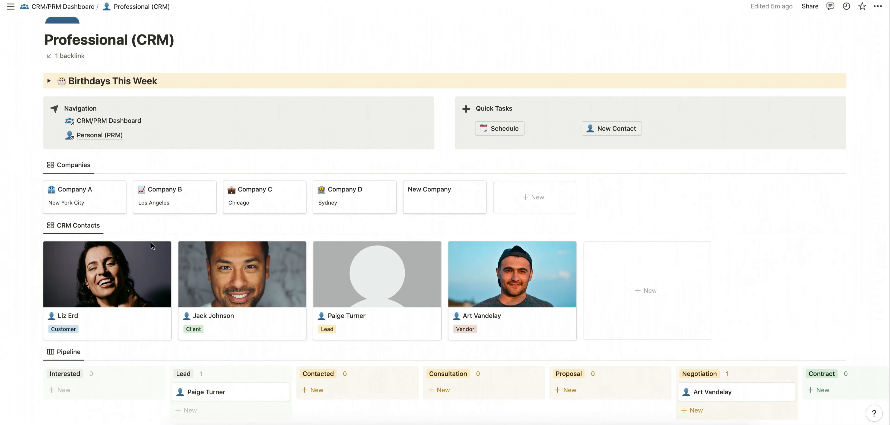
Step: Examine the CRM Contacts gallery and all Pipeline stages from Interested through Client
scroll(151, 243, down, 3)
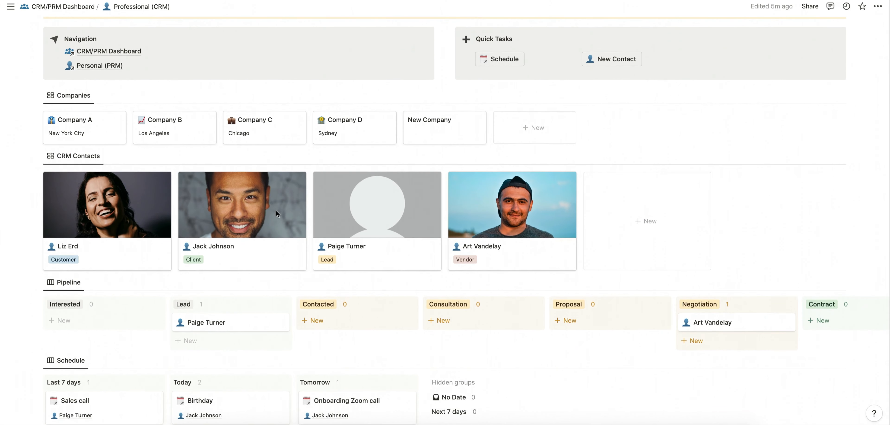
scroll(275, 210, down, 3)
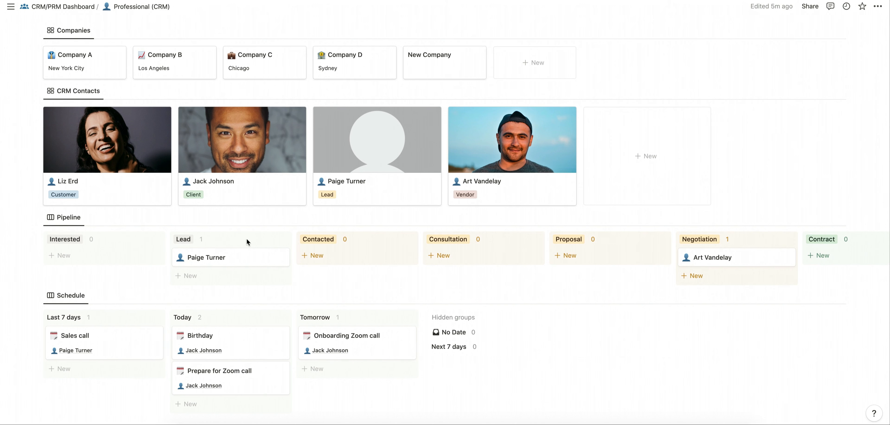
scroll(359, 243, right, 8)
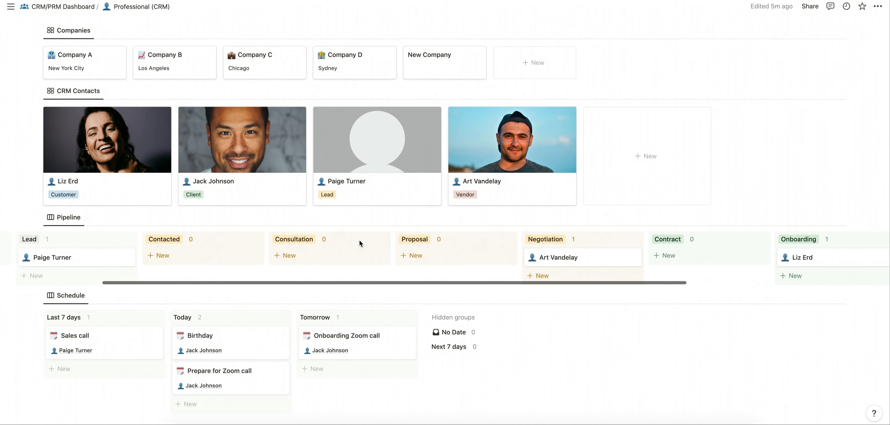
scroll(359, 243, right, 4)
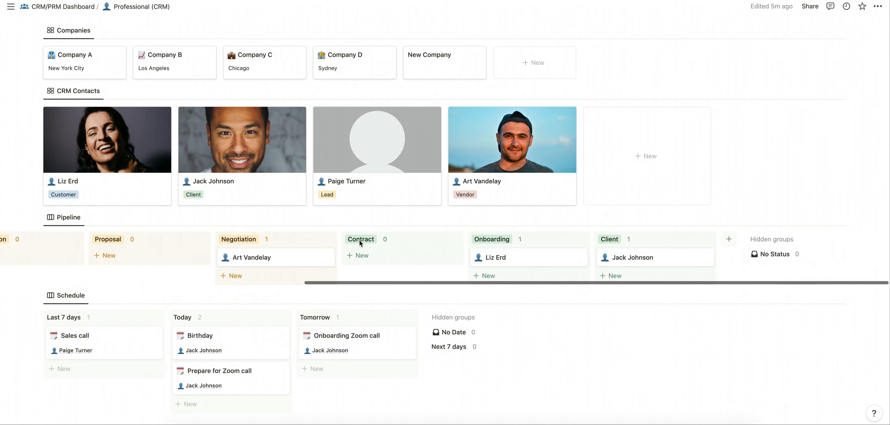
scroll(360, 243, left, 12)
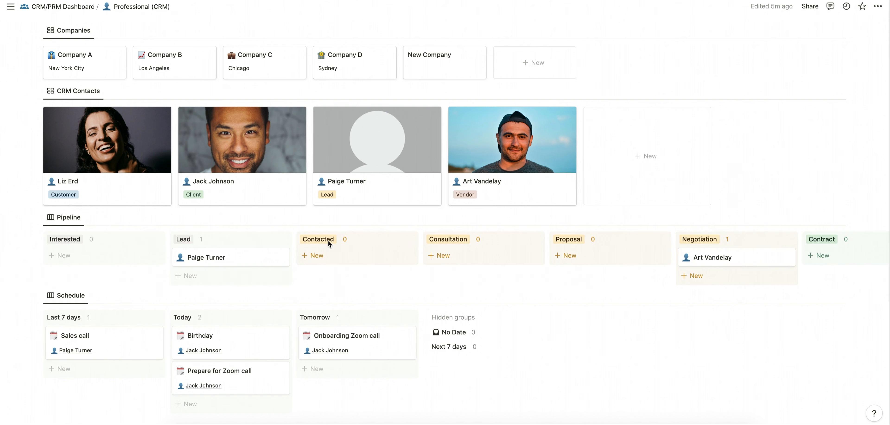
Step: Review the CRM Schedule calendar and inspect the Last Contacted filter on the CRM Follow-up list
scroll(328, 244, down, 4)
scroll(328, 244, down, 5)
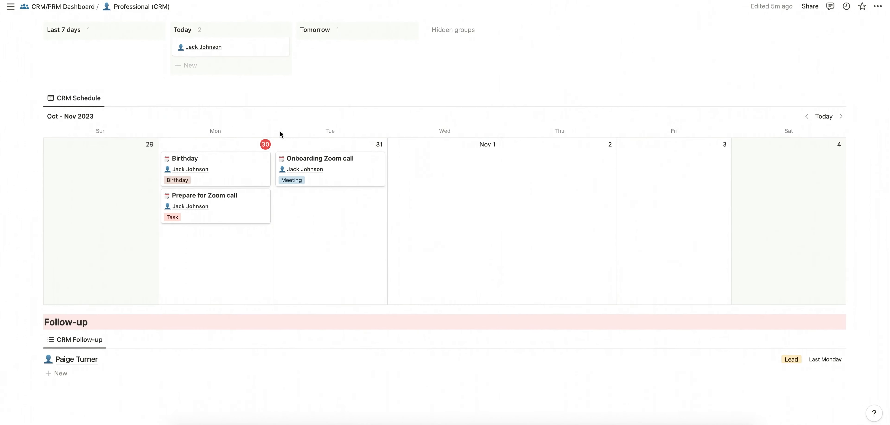
scroll(280, 132, down, 3)
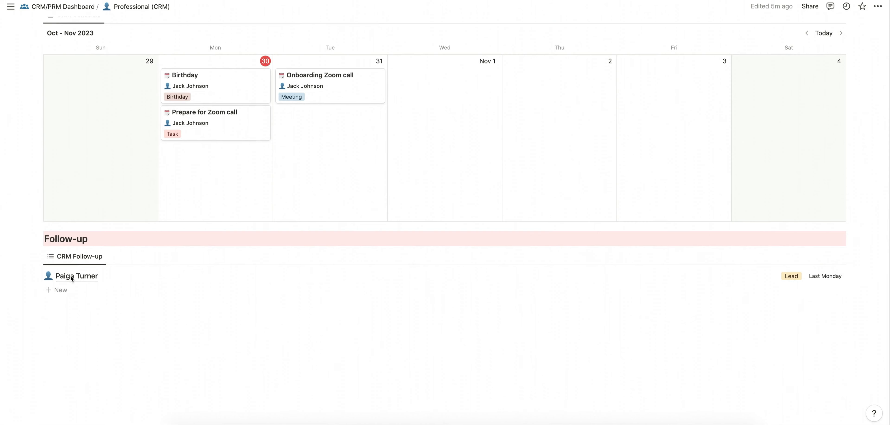
click(71, 260)
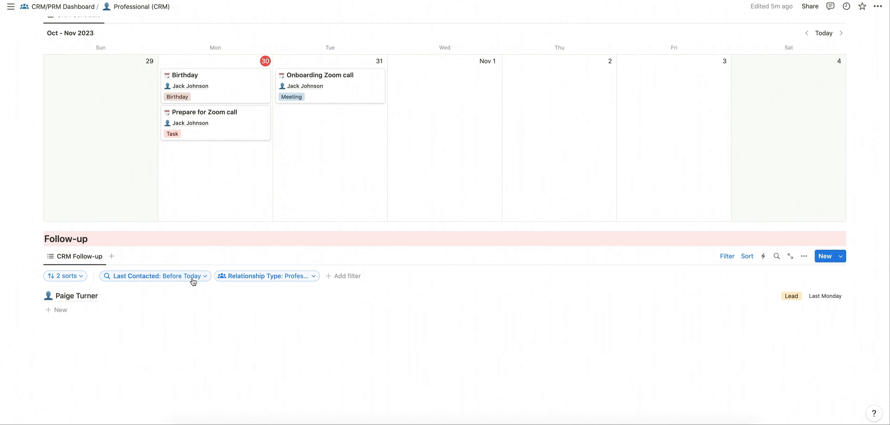
click(200, 277)
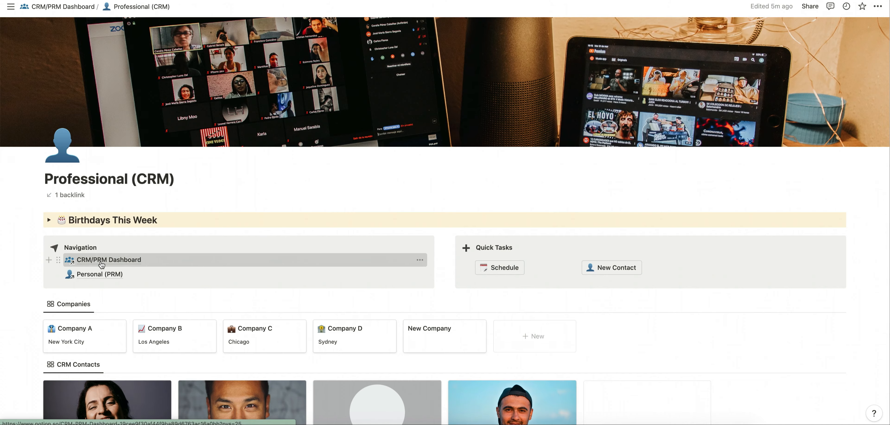
Step: Return to the CRM/PRM Dashboard and open CRM Master Databases to view the Companies, Contacts and Schedule sections
click(101, 265)
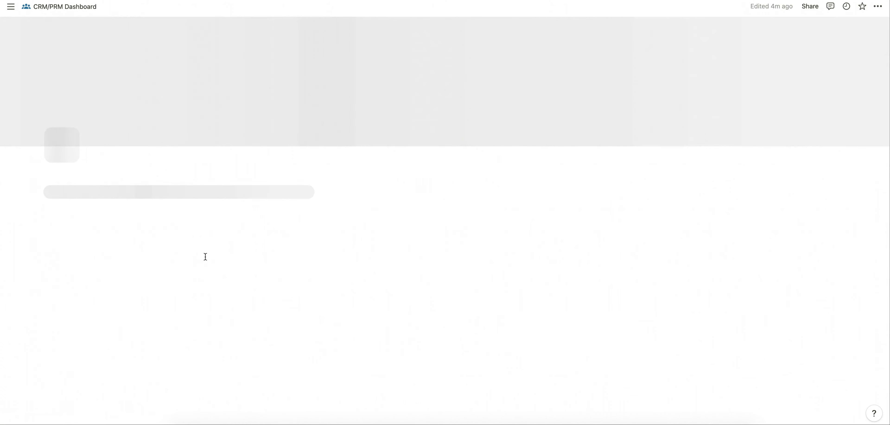
scroll(215, 259, down, 4)
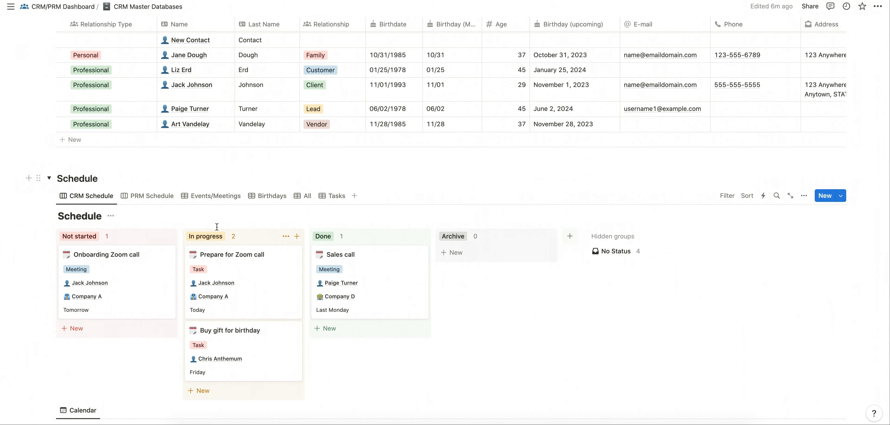
scroll(323, 178, up, 5)
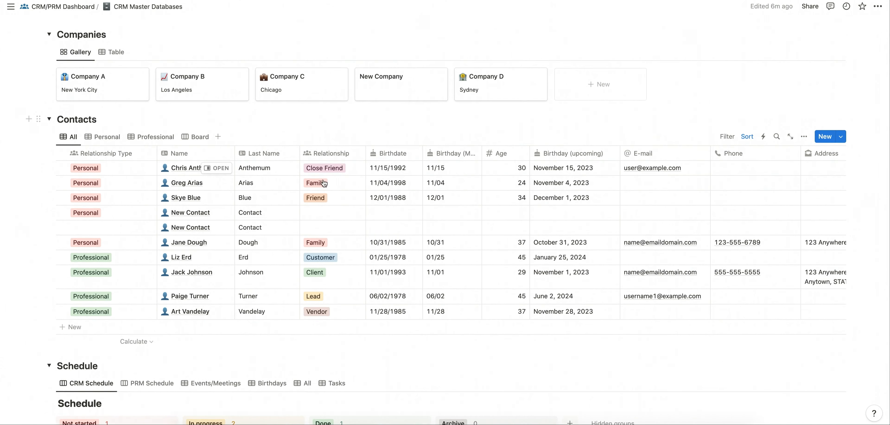
Step: Open the Relationship property of the Contacts table for editing, inspect the Client option's name and color choices, and close them unchanged
click(337, 157)
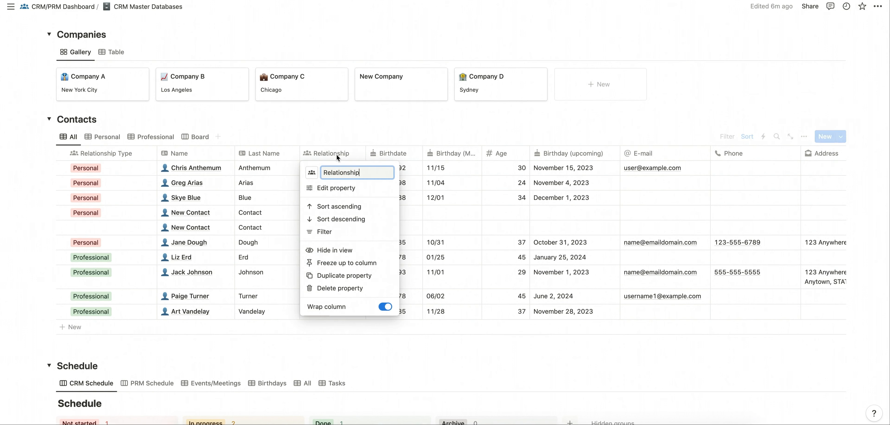
click(337, 189)
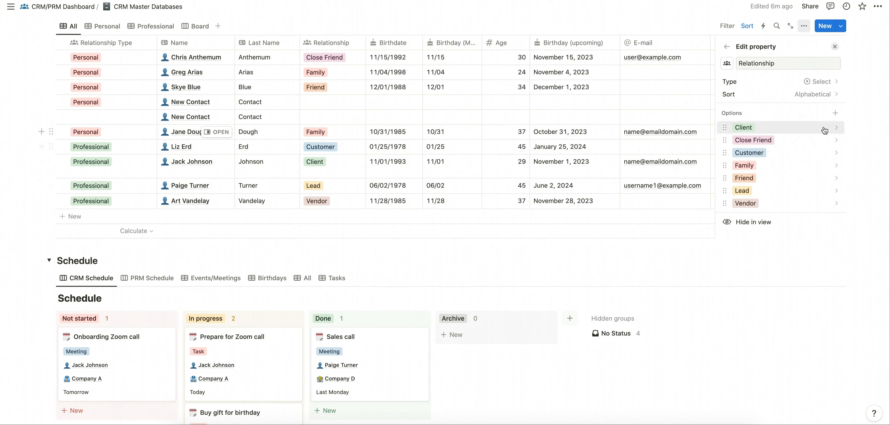
click(722, 129)
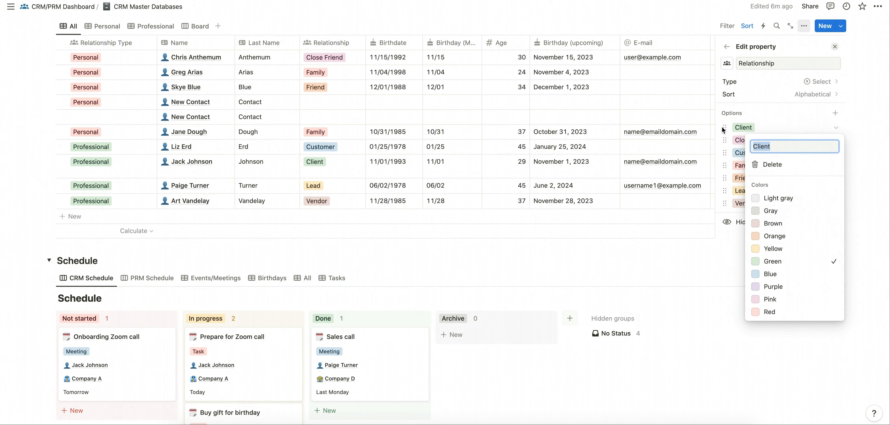
click(768, 115)
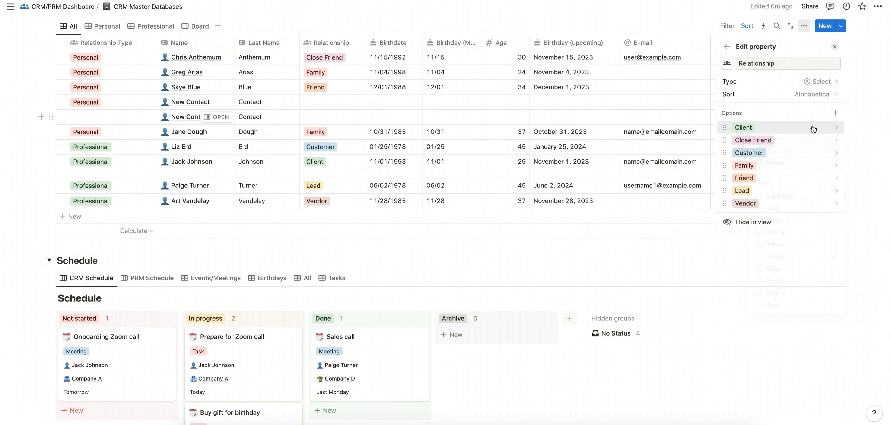
click(726, 129)
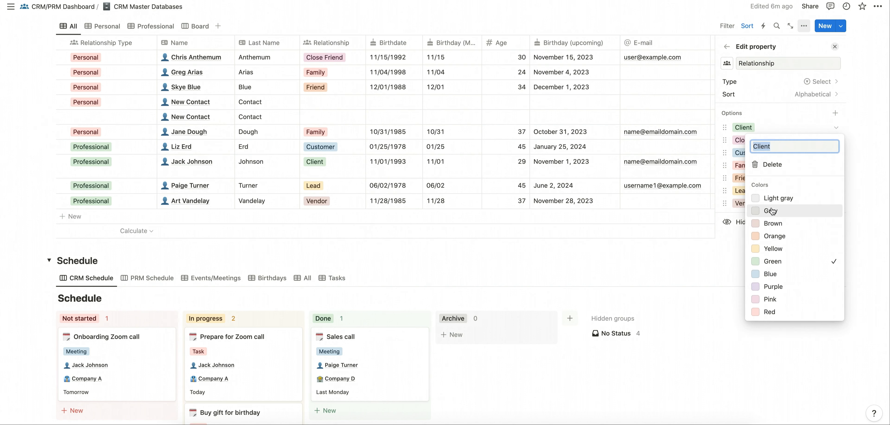
click(860, 143)
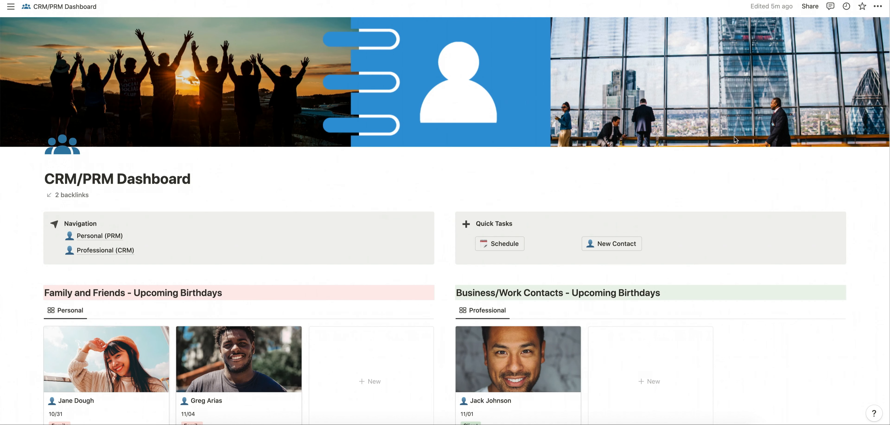
Step: Review the Gallery, Upload, Link and Unsplash sources for the dashboard cover, and try repositioning the cover image
mouse_move(777, 140)
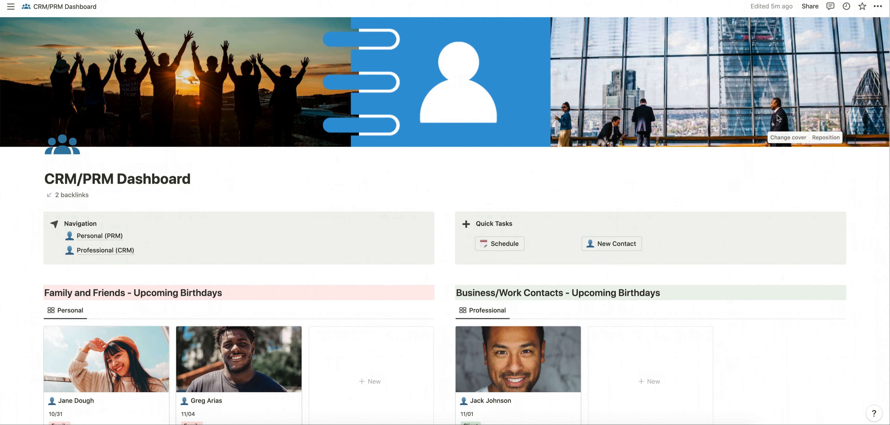
click(781, 139)
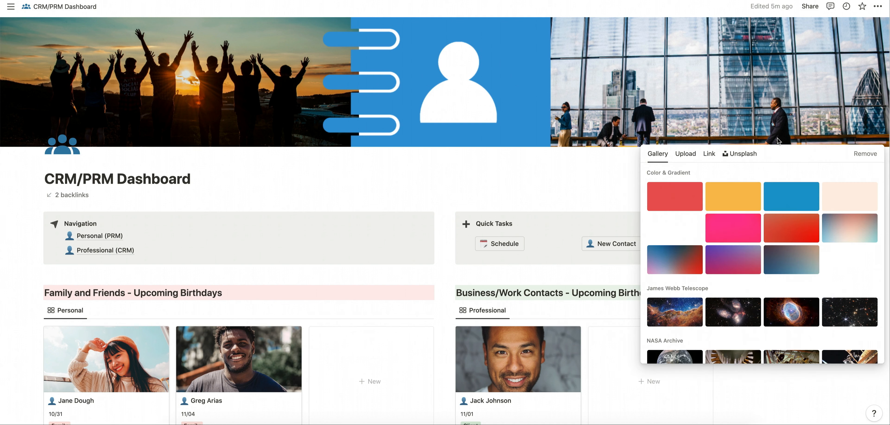
scroll(700, 215, down, 5)
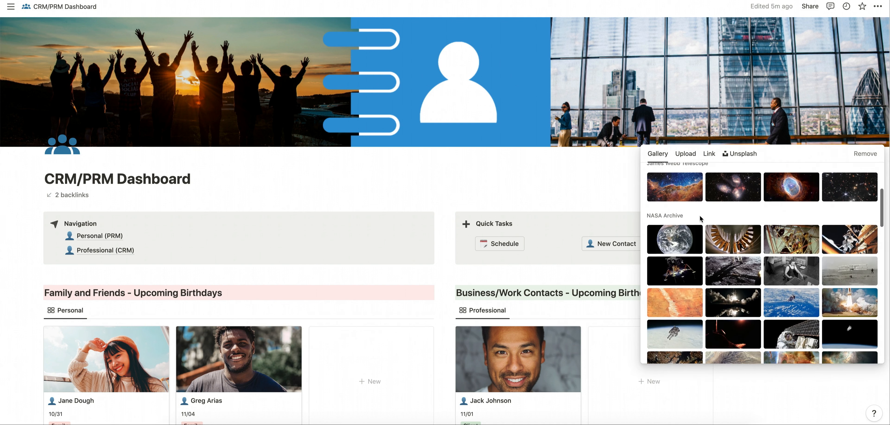
scroll(700, 215, up, 3)
click(689, 154)
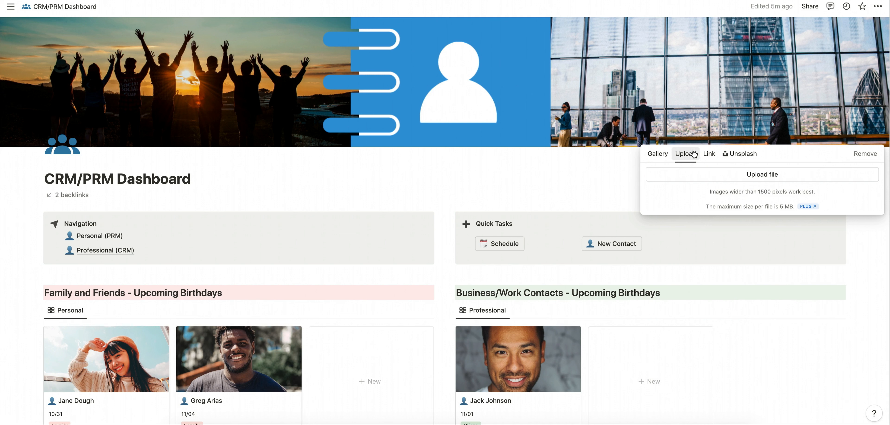
click(706, 154)
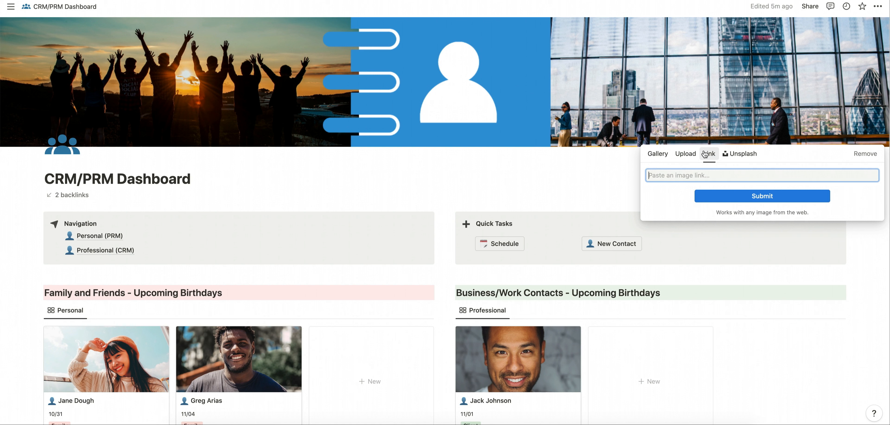
click(745, 154)
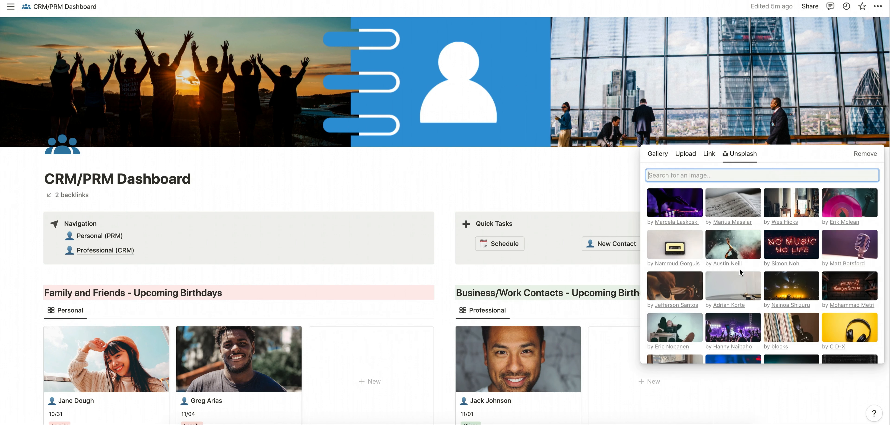
click(823, 132)
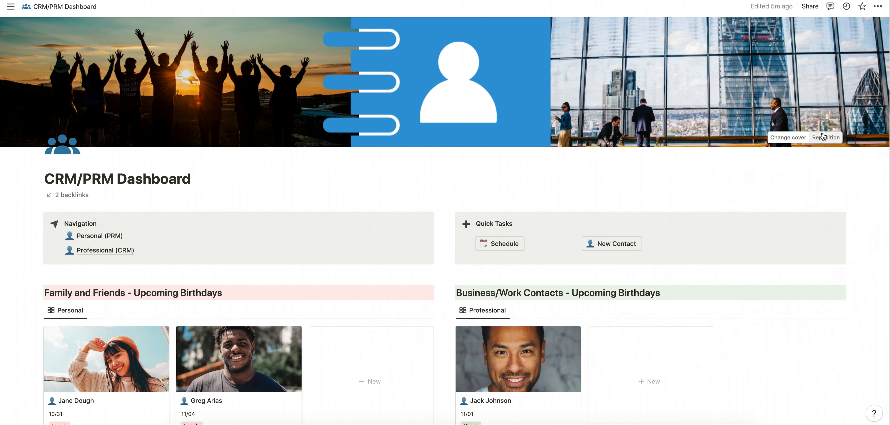
click(826, 139)
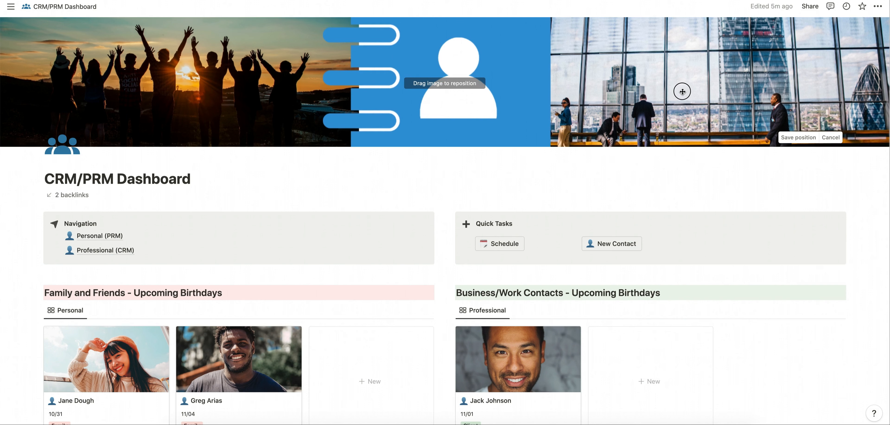
click(681, 99)
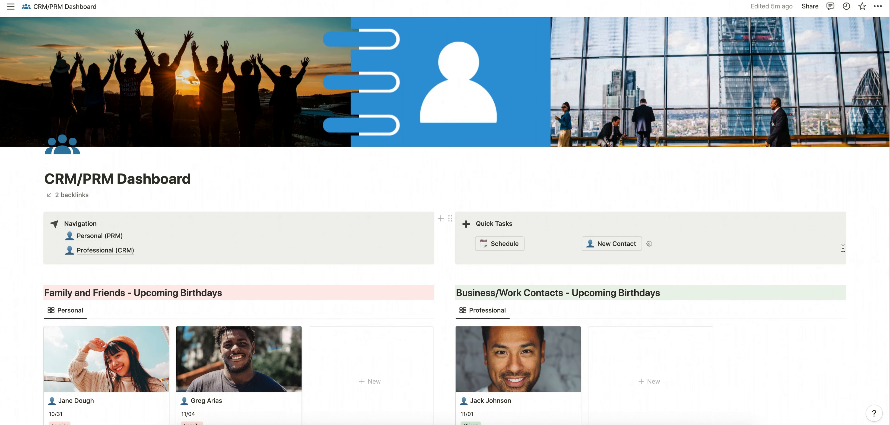
Step: Examine the dashboard's Upcoming Tasks in the Personal view, and return to the All Upcoming Tasks view
scroll(779, 217, down, 5)
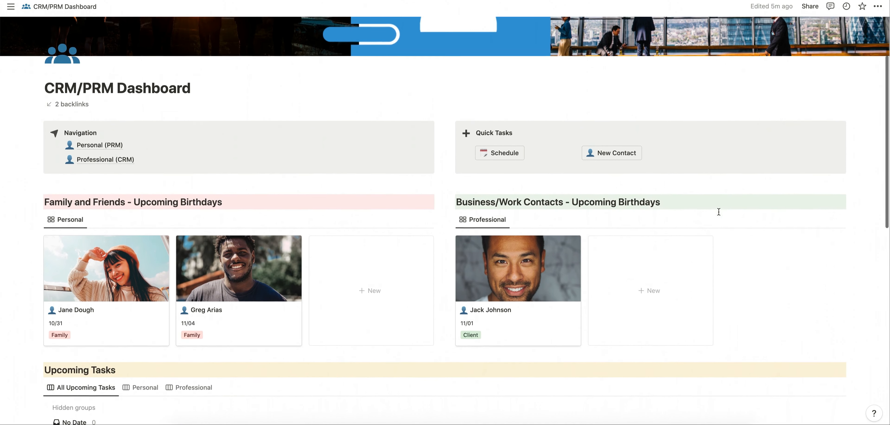
scroll(498, 193, down, 3)
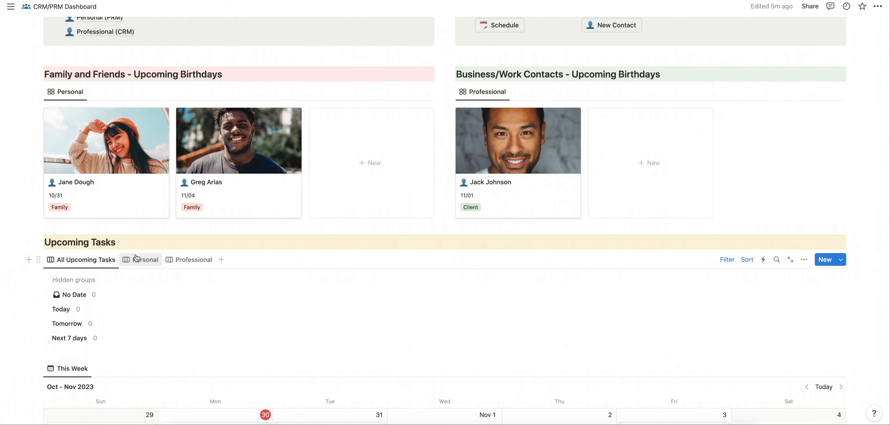
click(136, 263)
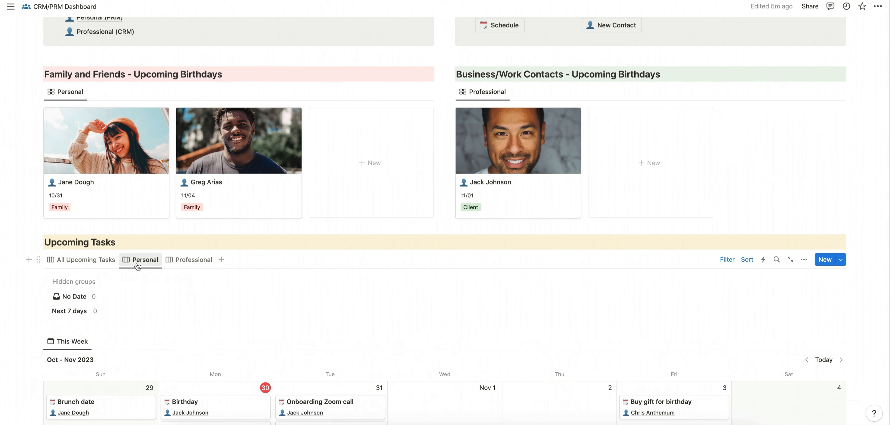
click(86, 263)
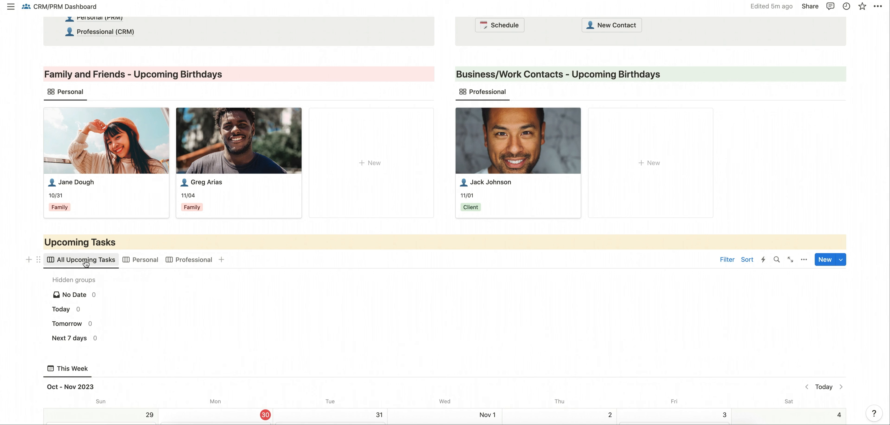
Step: Turn the Navigation callout into a 4-column layout and move the callout to the last column, next to Quick Tasks
scroll(145, 256, up, 5)
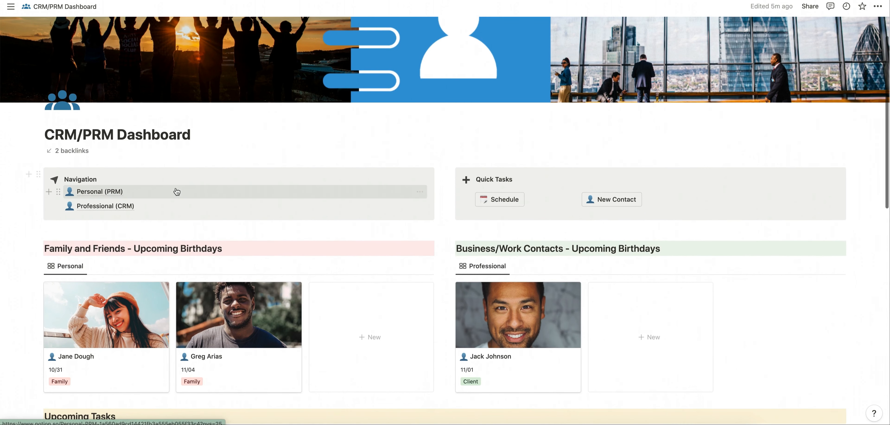
click(39, 175)
mouse_move(105, 143)
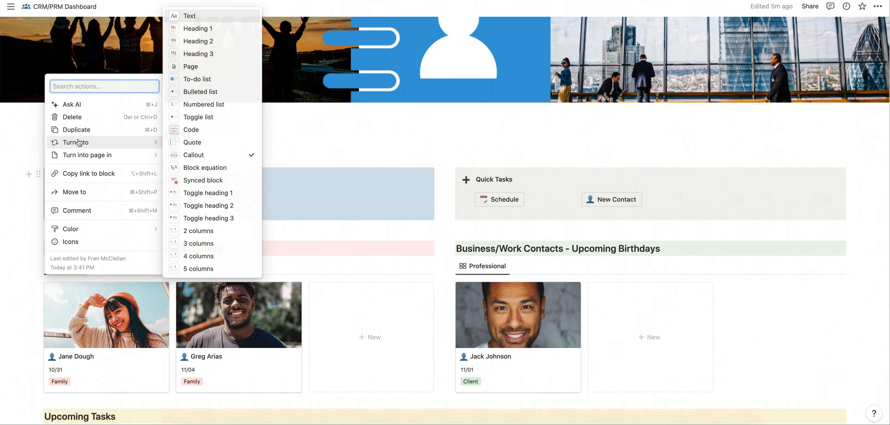
click(211, 261)
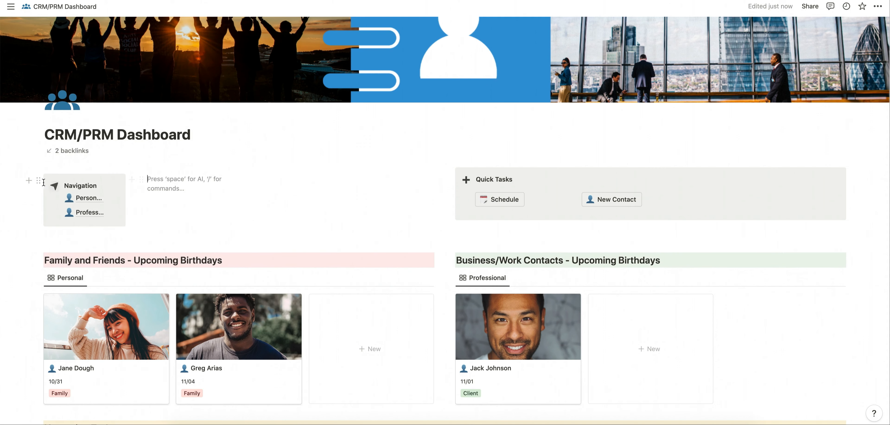
drag(38, 183, 350, 176)
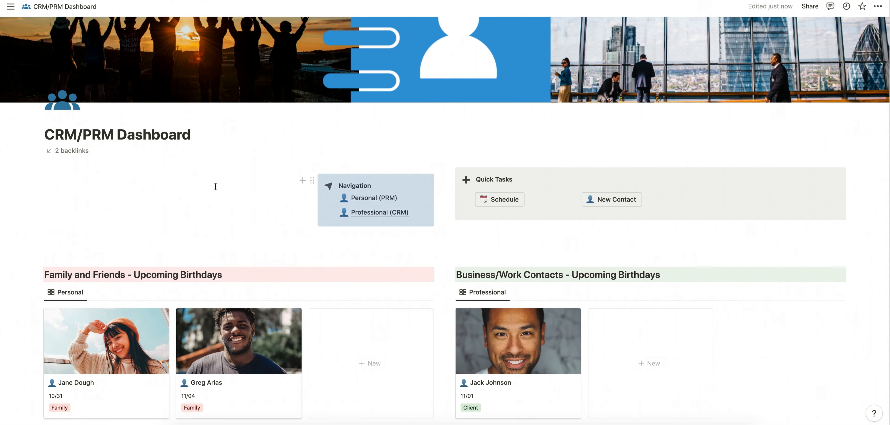
Step: Insert the Unsplash photo of the dog in funny glasses, searched with "fun", in the first column and widen that column
click(60, 184)
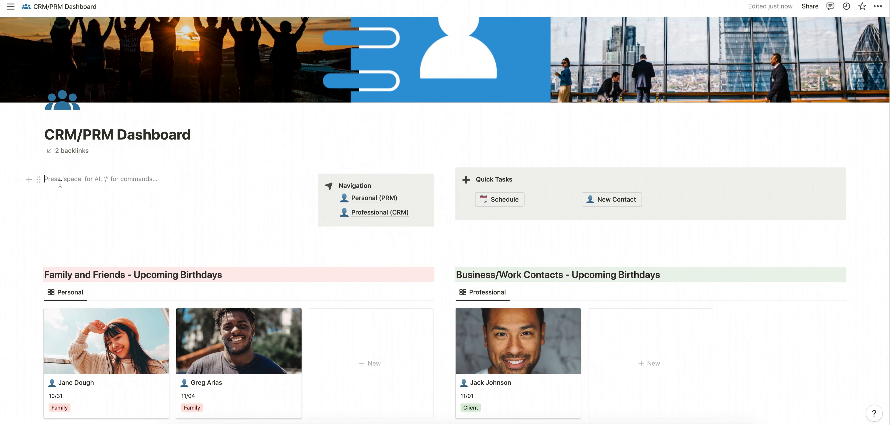
text(/image)
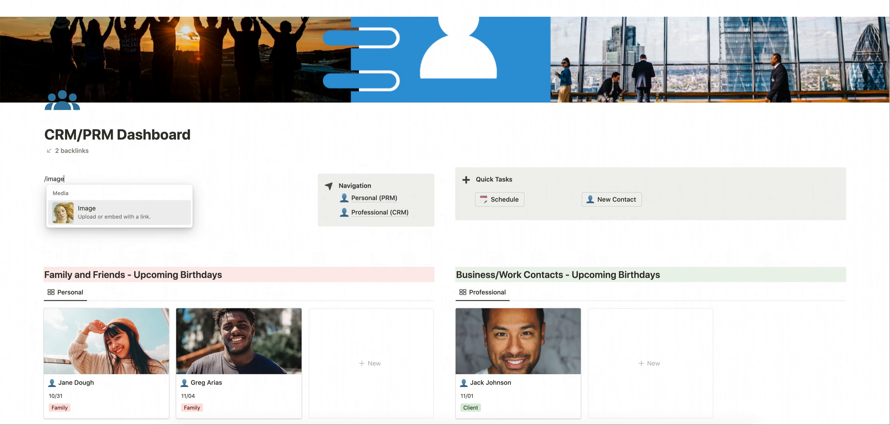
click(72, 219)
click(105, 207)
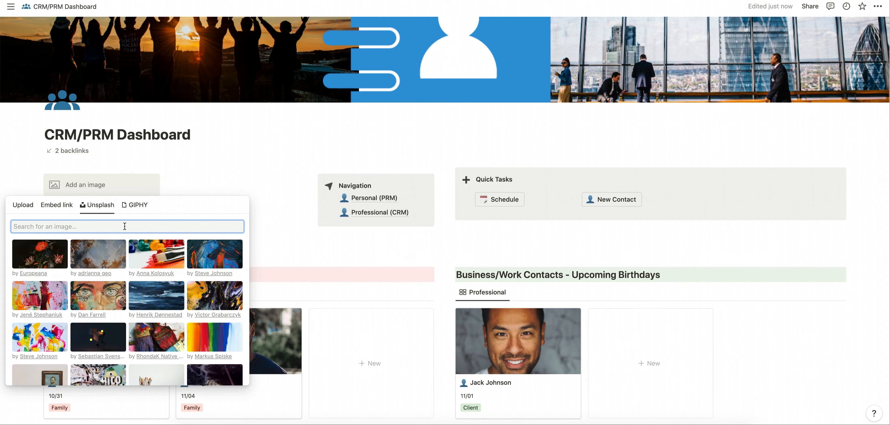
text(fun)
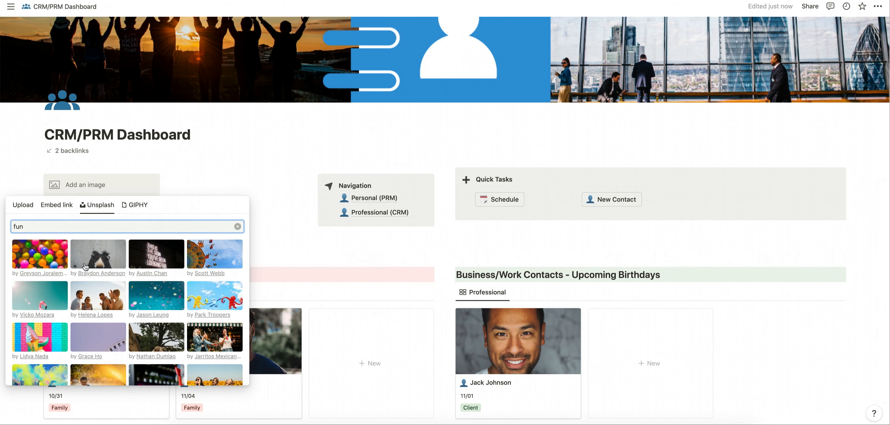
click(82, 266)
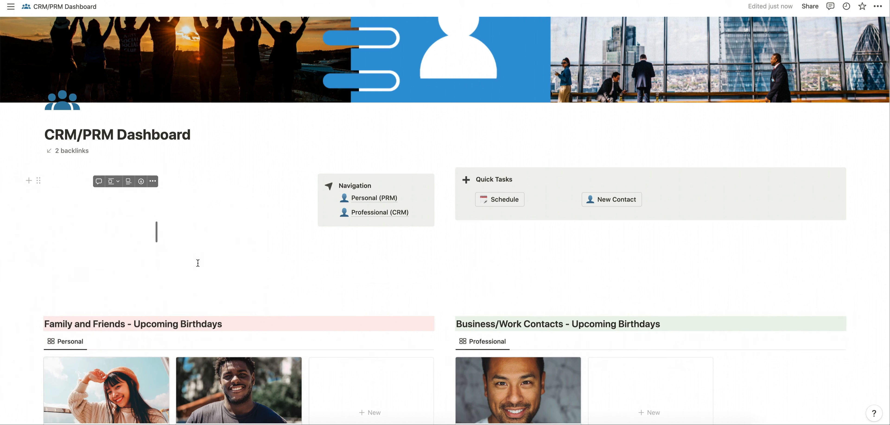
drag(212, 233, 302, 259)
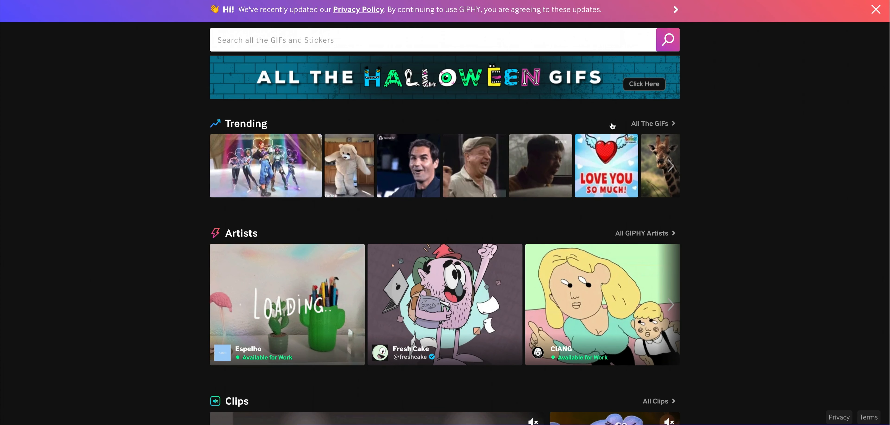
Step: On GIPHY, browse all trending GIFs and copy the link of Saturday Night Live's "Did someone ask for a doctor?" GIF
click(653, 125)
scroll(315, 145, down, 10)
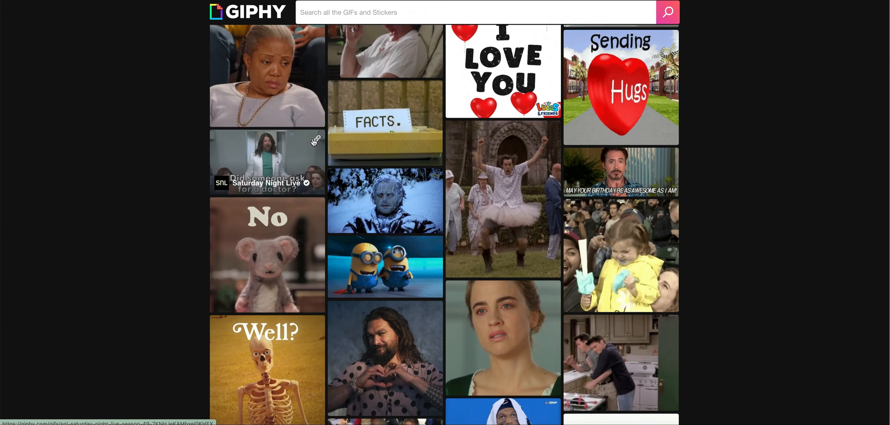
click(316, 139)
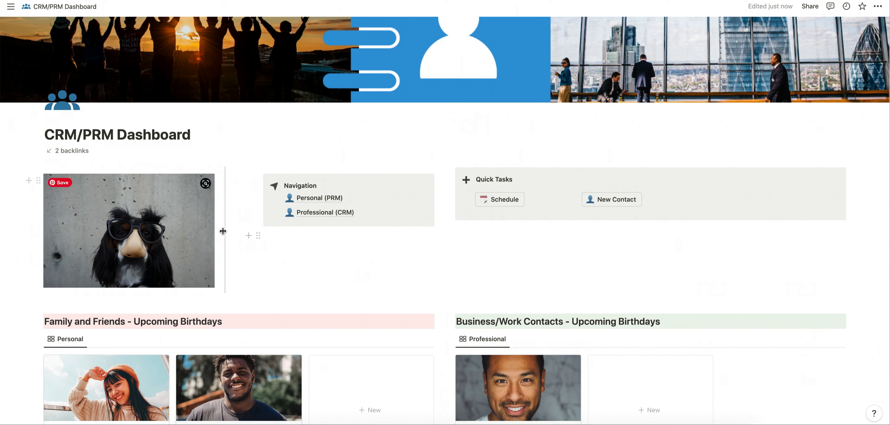
Step: Return to the Notion dashboard and embed the copied GIF link below the Navigation callout
click(258, 235)
click(281, 238)
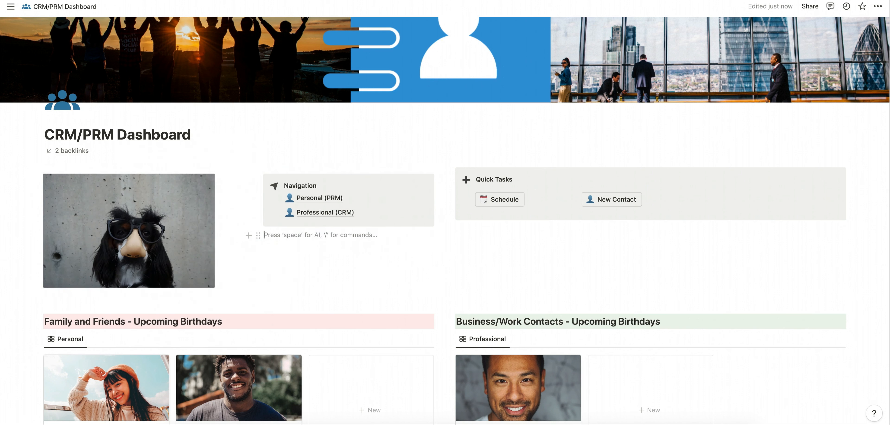
text(/emb)
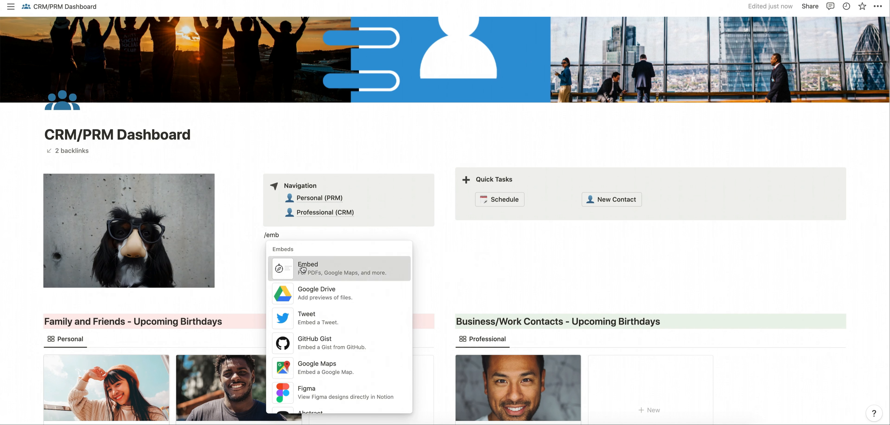
click(303, 269)
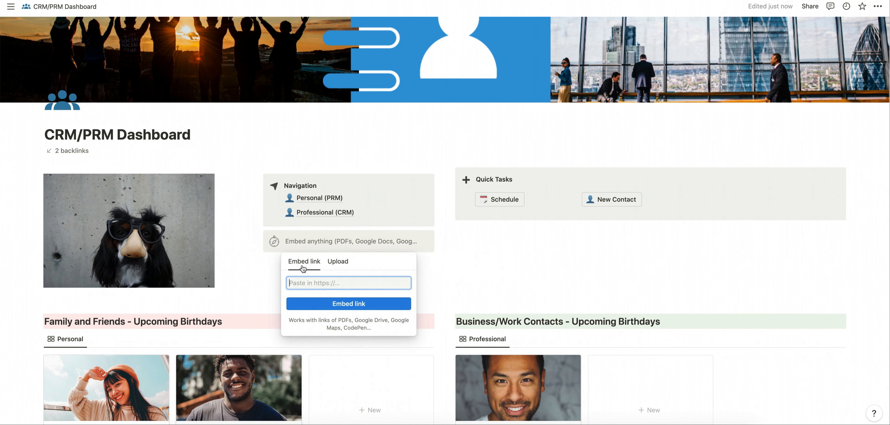
key(ctrl+v)
click(347, 304)
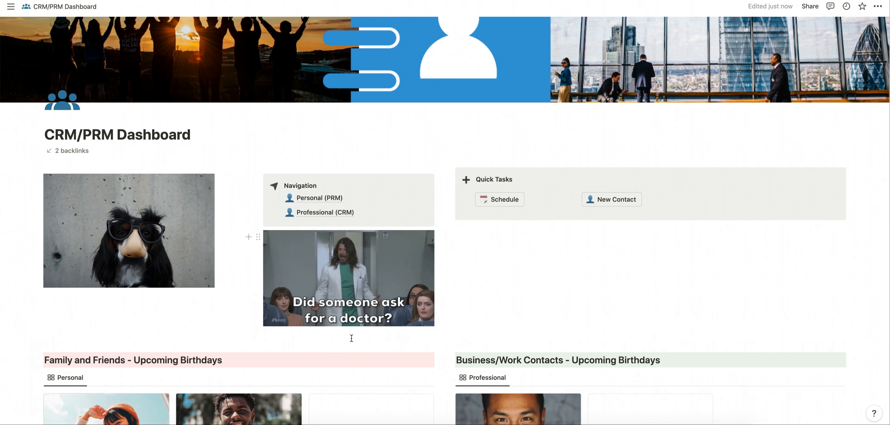
Step: Delete the dog photo beside the Navigation callout and move the embedded GIF into its place
click(38, 181)
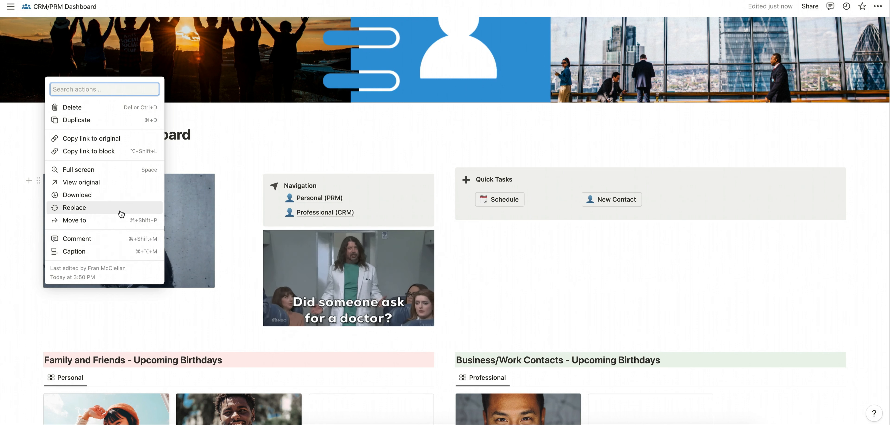
click(73, 108)
drag(244, 238, 80, 180)
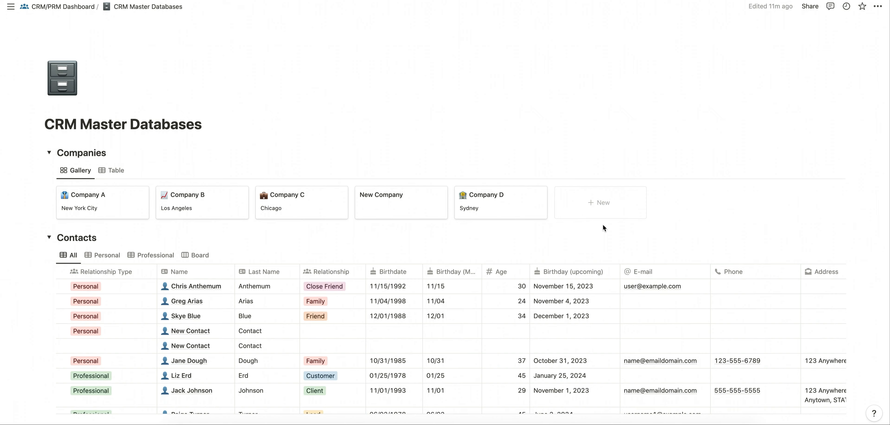
Step: Open the Contacts database's New Contact template for editing in CRM Master Databases, examine its properties and content sections, and close it
scroll(604, 228, down, 3)
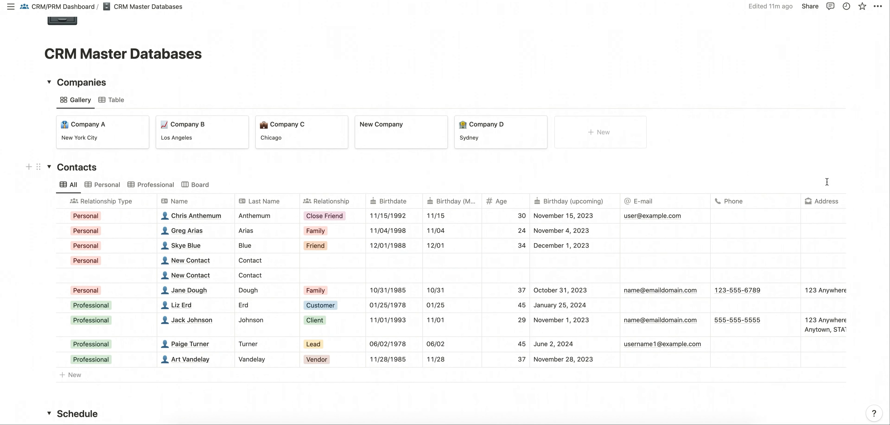
click(843, 185)
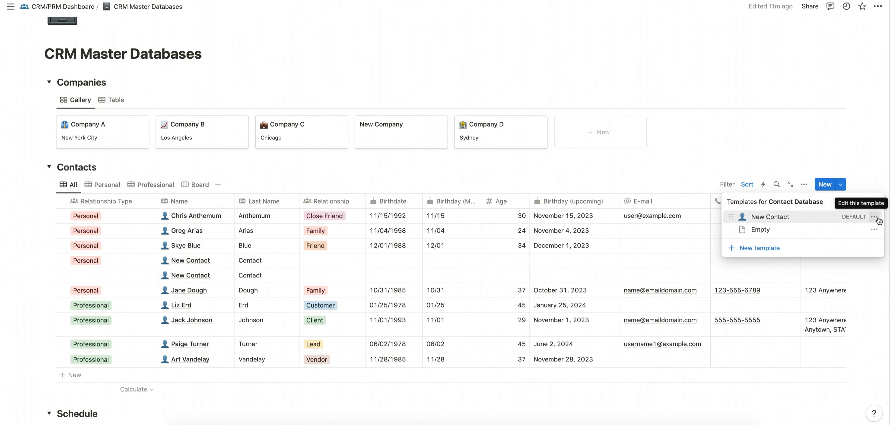
click(876, 218)
click(806, 219)
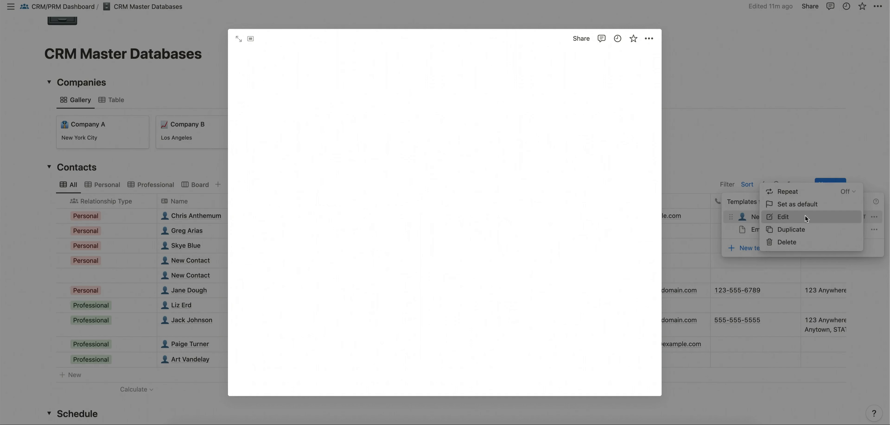
scroll(434, 187, down, 5)
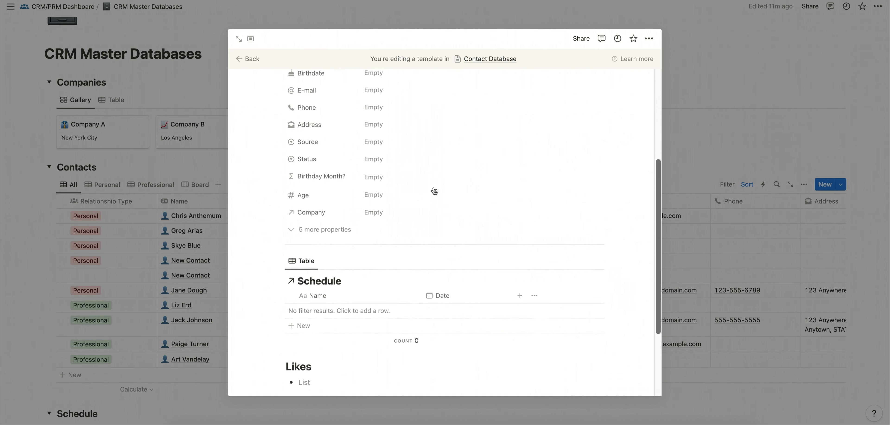
scroll(434, 187, down, 4)
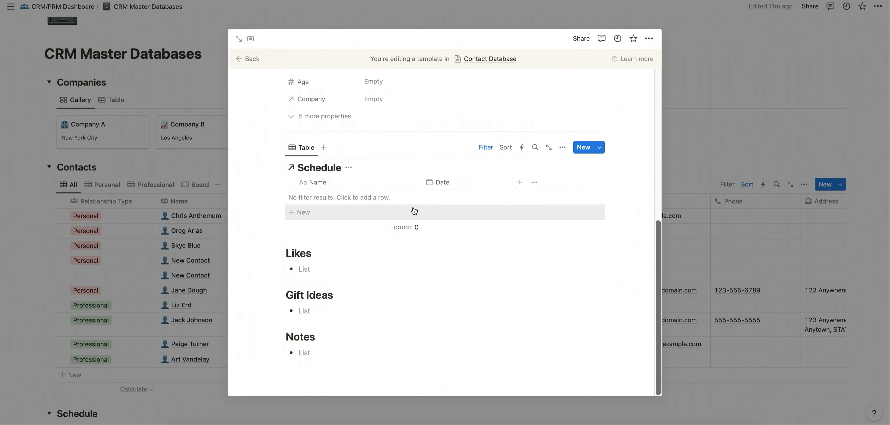
scroll(413, 211, up, 9)
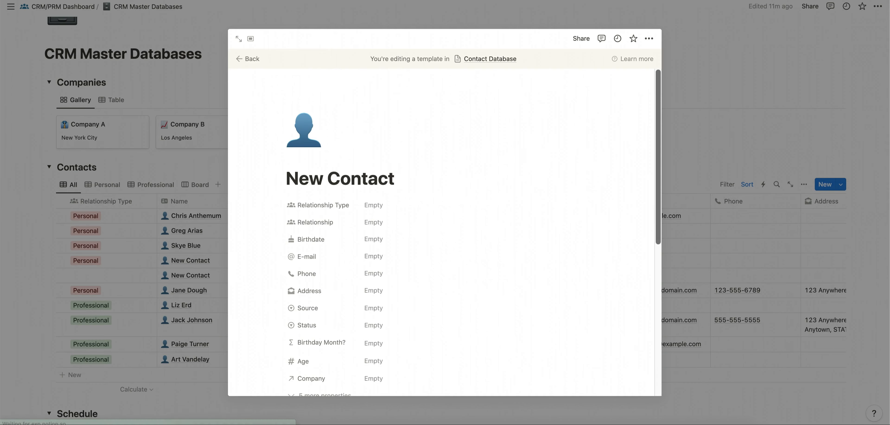
click(453, 19)
click(841, 188)
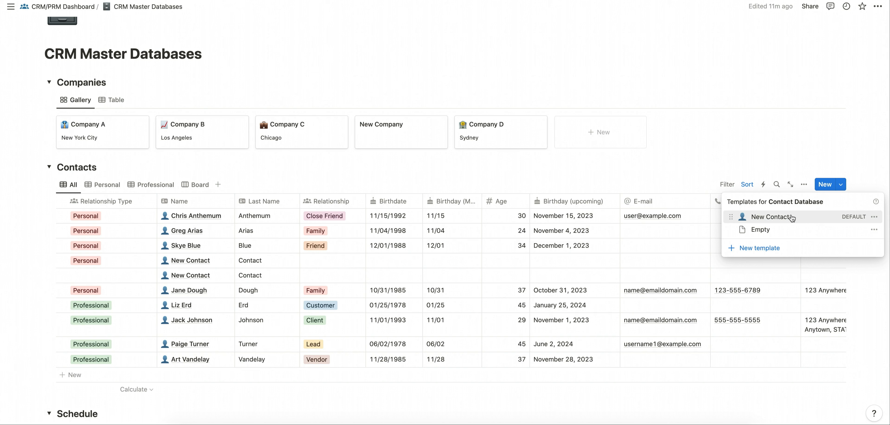
click(852, 146)
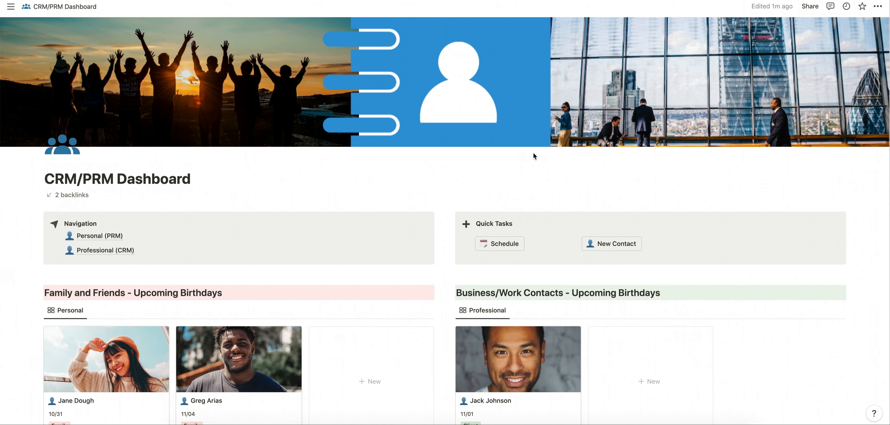